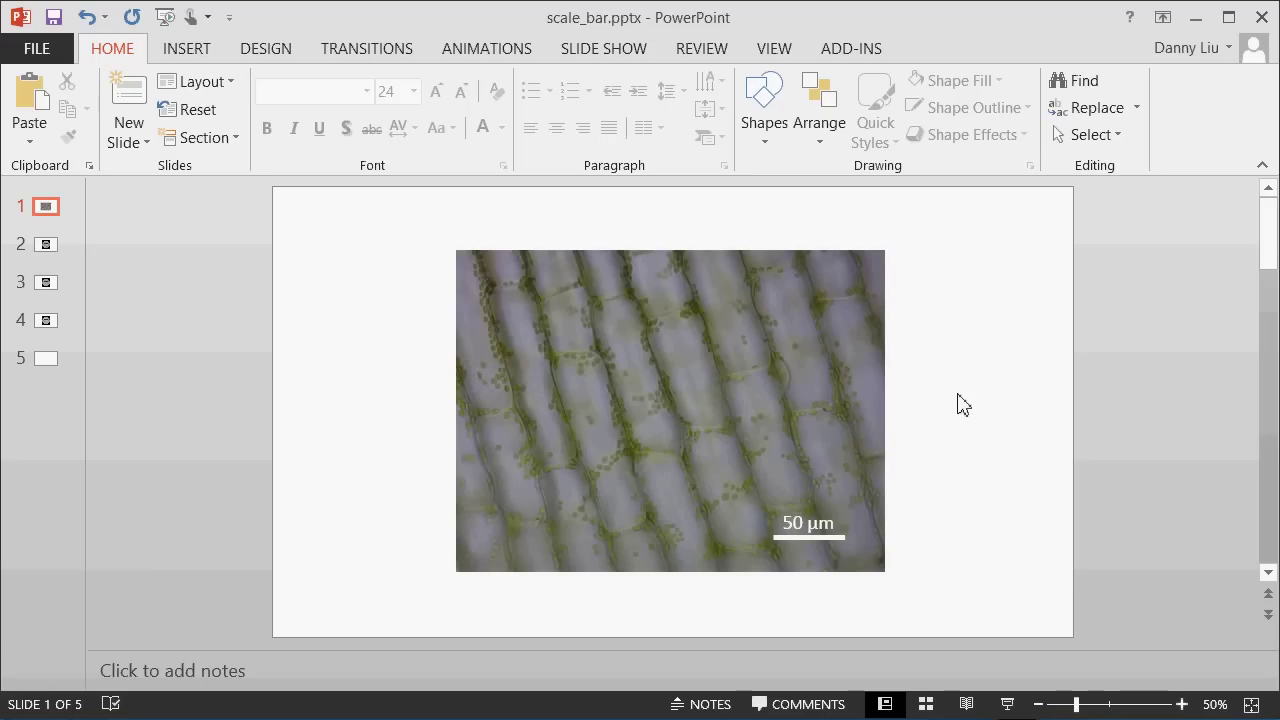
Draw a yellow ink arrow spanning the 4× field-of-view diameter
drag(958, 394, 702, 608)
click(985, 465)
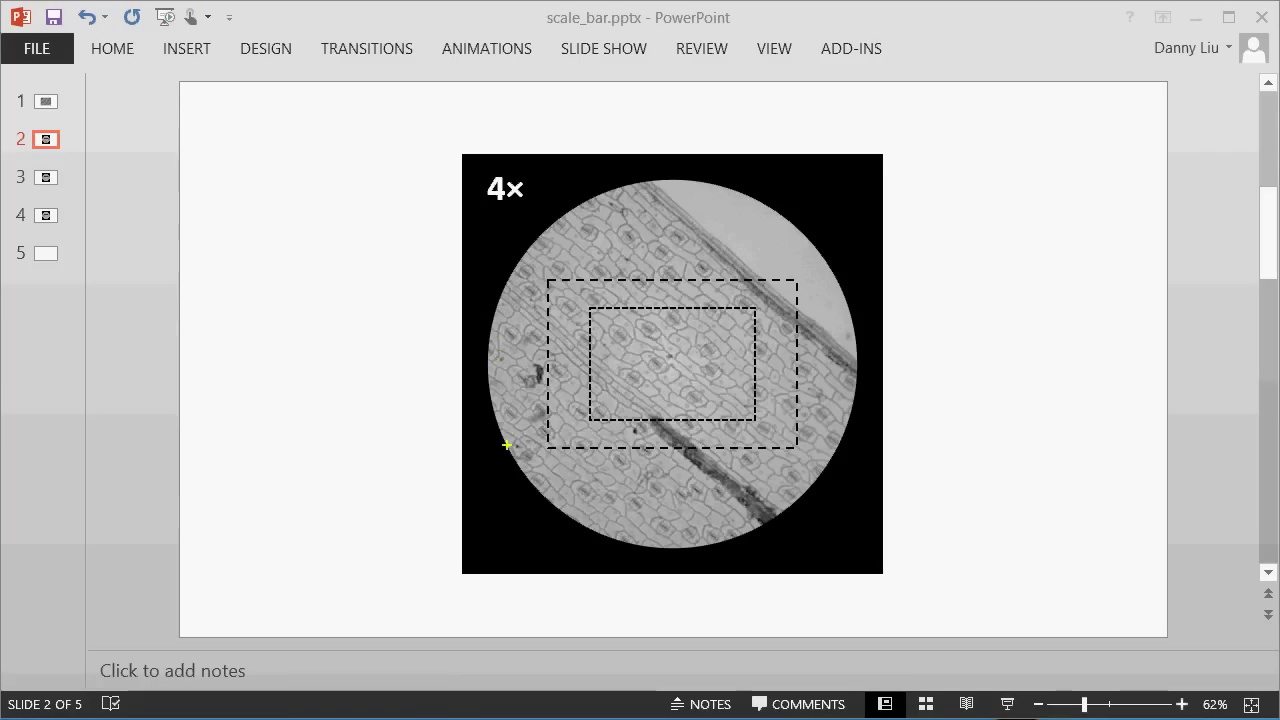
mouse_move(495, 490)
mouse_down()
mouse_move(497, 545)
mouse_move(632, 517)
mouse_move(850, 520)
mouse_up()
drag(850, 521, 815, 542)
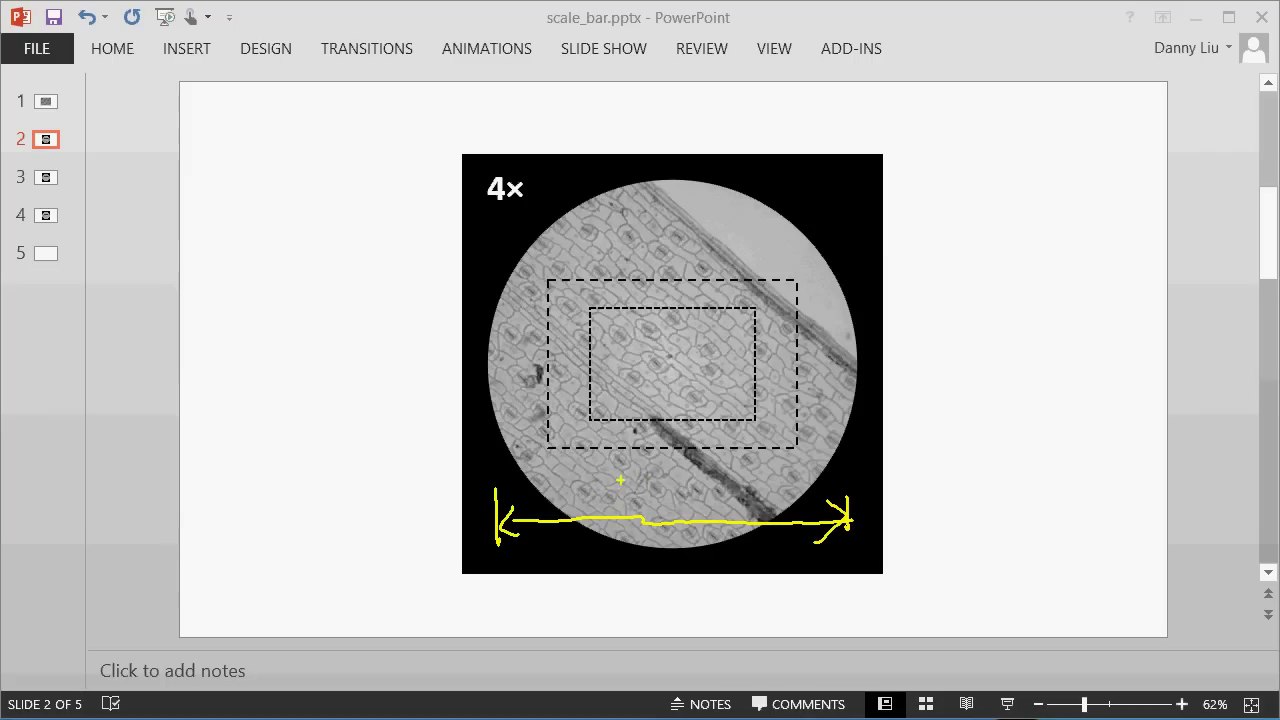
Write 5000µm = 5mm above the arrow and circle the 4× label
mouse_move(593, 478)
mouse_down()
mouse_move(589, 500)
mouse_move(606, 477)
mouse_up()
mouse_move(620, 478)
mouse_down()
mouse_move(726, 494)
mouse_move(760, 482)
mouse_up()
drag(745, 494, 770, 498)
drag(770, 477, 843, 486)
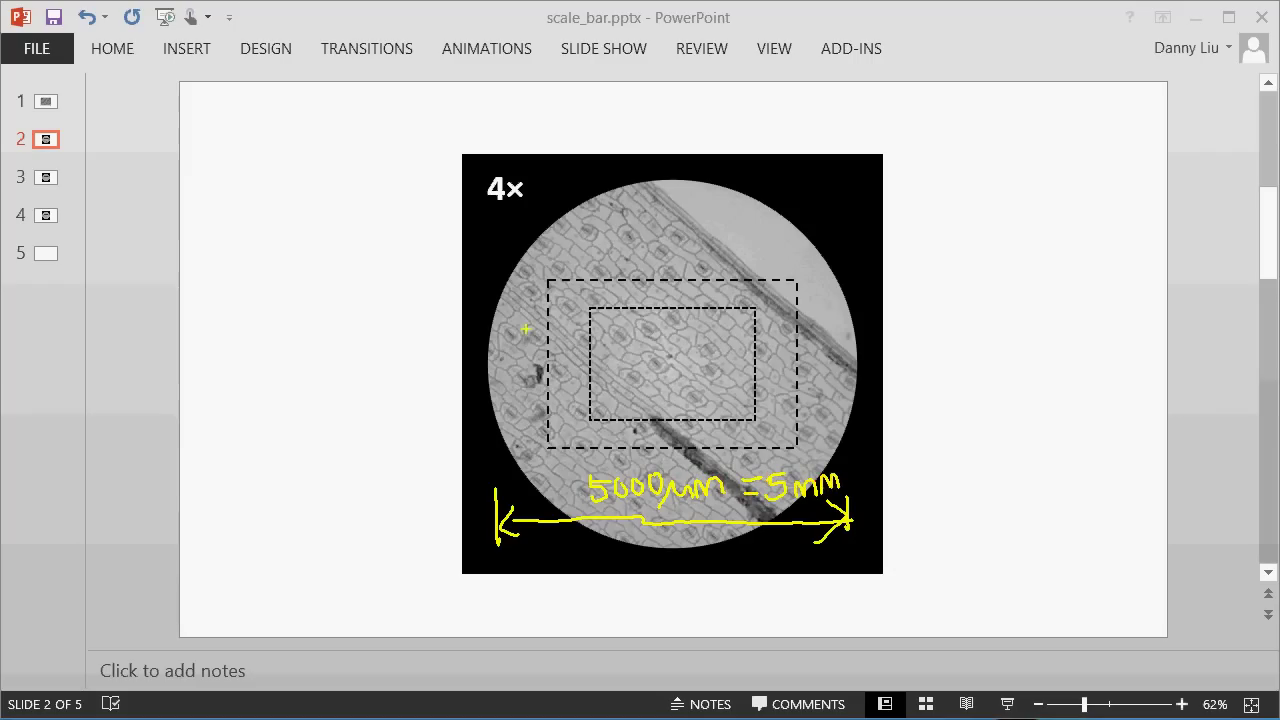
mouse_move(516, 174)
mouse_down()
mouse_move(476, 200)
mouse_move(512, 168)
mouse_up()
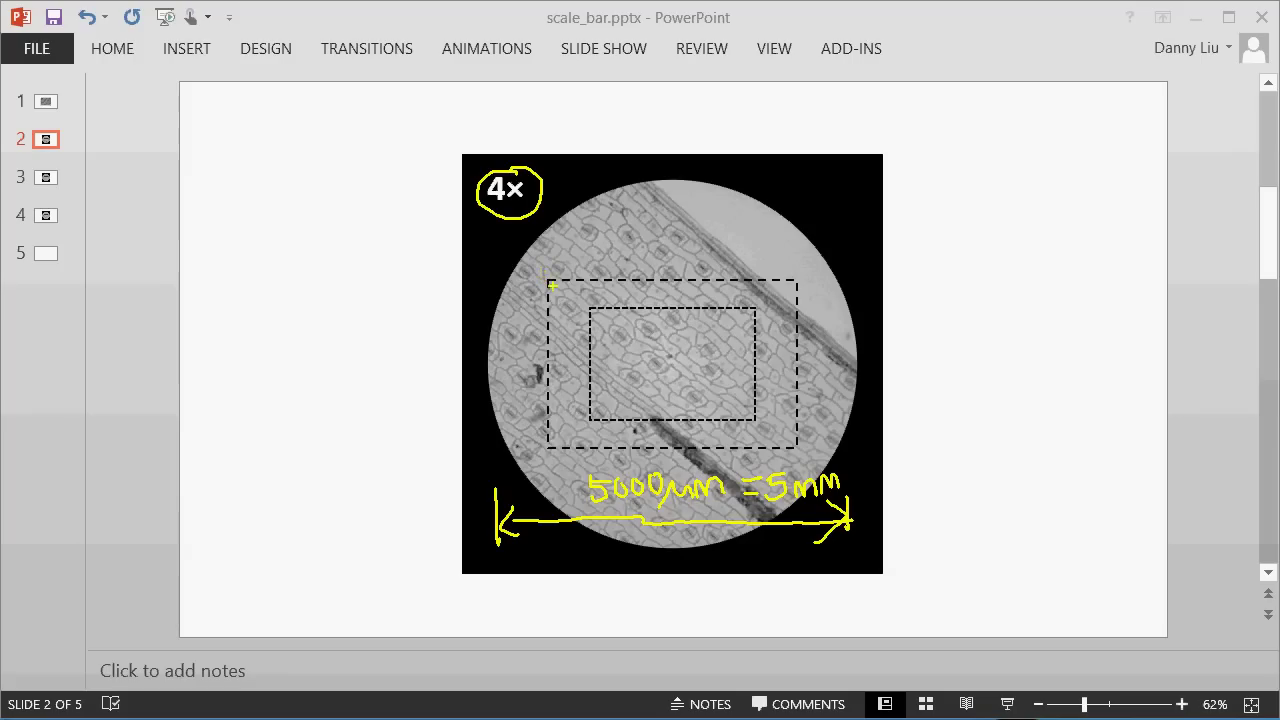
Mark both dashed rectangles' corners in ink and draw a width arrow above them
mouse_move(551, 283)
mouse_down()
mouse_move(551, 312)
mouse_move(568, 281)
mouse_up()
mouse_move(772, 448)
mouse_down()
mouse_move(800, 447)
mouse_move(797, 418)
mouse_up()
mouse_move(591, 310)
mouse_down()
mouse_move(589, 331)
mouse_move(613, 310)
mouse_up()
mouse_move(732, 420)
mouse_down()
mouse_move(758, 420)
mouse_move(758, 394)
mouse_up()
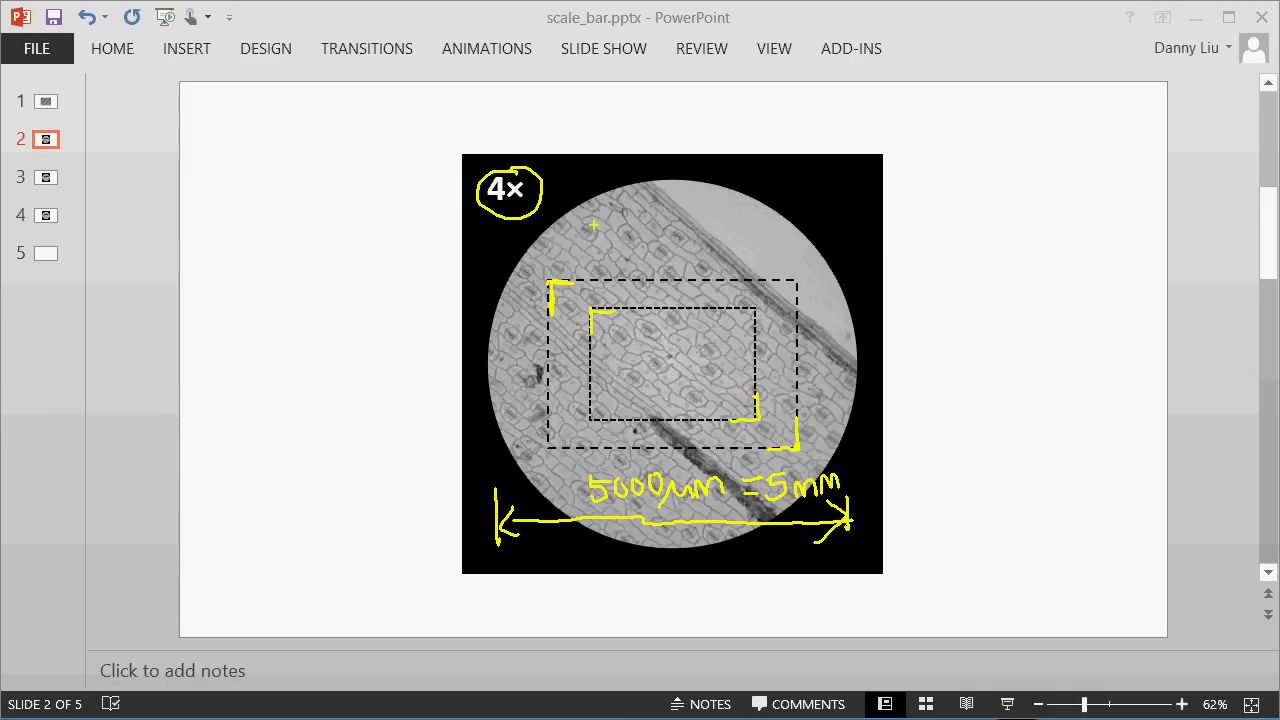
mouse_move(588, 202)
mouse_down()
mouse_move(589, 236)
mouse_move(746, 231)
mouse_move(727, 209)
mouse_up()
mouse_move(592, 318)
mouse_down()
mouse_move(594, 306)
mouse_move(703, 297)
mouse_move(750, 311)
mouse_move(746, 403)
mouse_move(634, 409)
mouse_move(594, 346)
mouse_move(594, 312)
mouse_up()
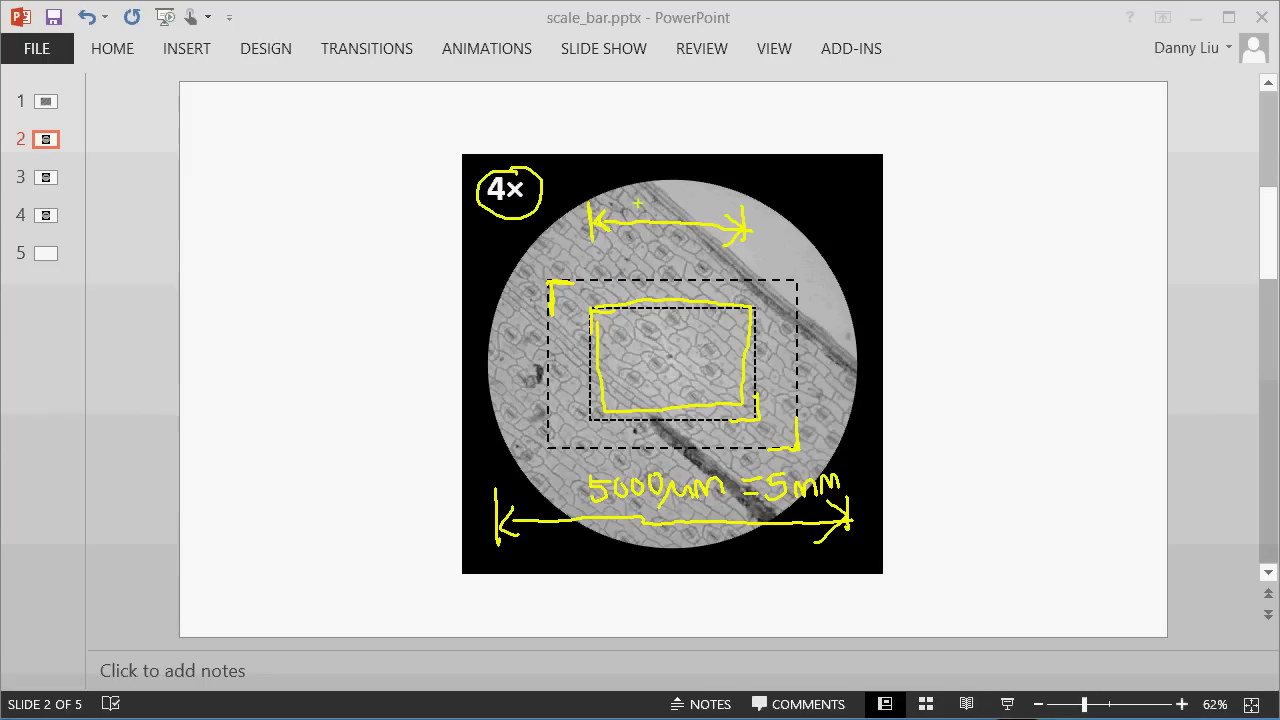
Label the arrow 3000µm = 3mm, then clear the ink and advance to the 10× slide
drag(632, 188, 633, 207)
mouse_move(660, 190)
mouse_down()
mouse_move(768, 192)
mouse_move(778, 212)
mouse_move(820, 196)
mouse_move(845, 205)
mouse_up()
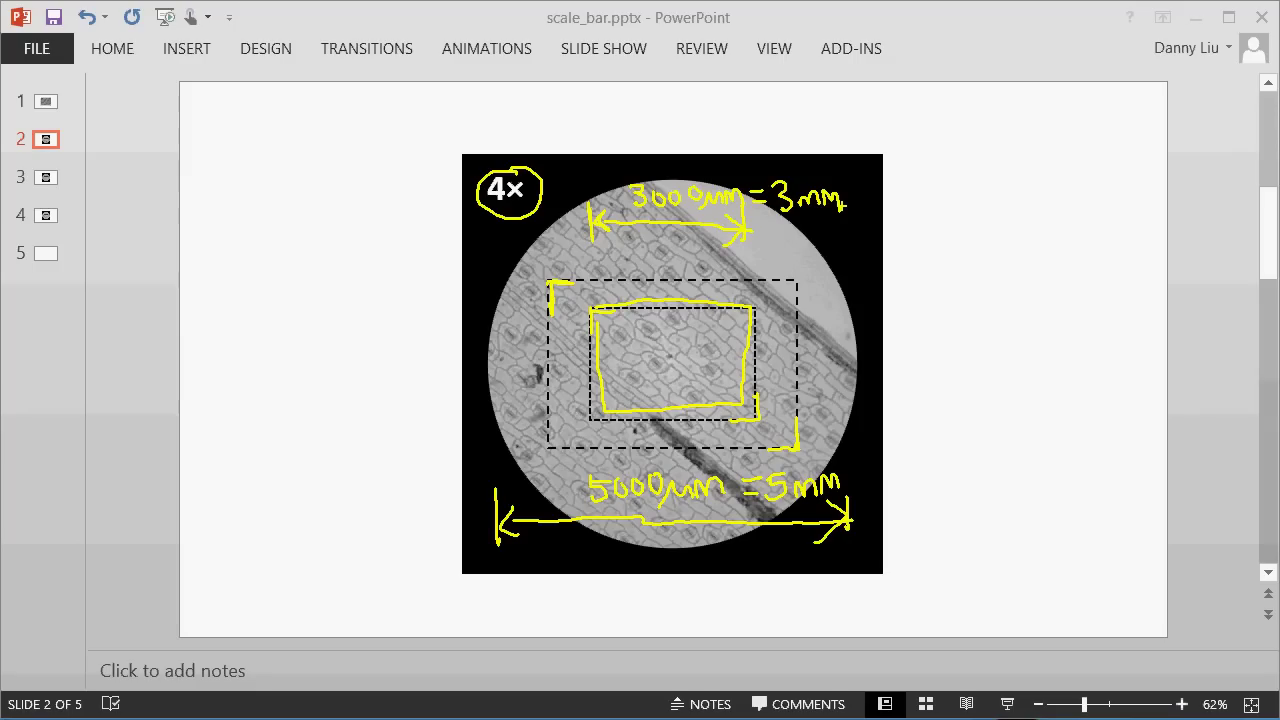
key(Escape)
scroll(501, 314, down, 1)
Move from the 10× slide 3 on to the 40× slide 4
click(298, 428)
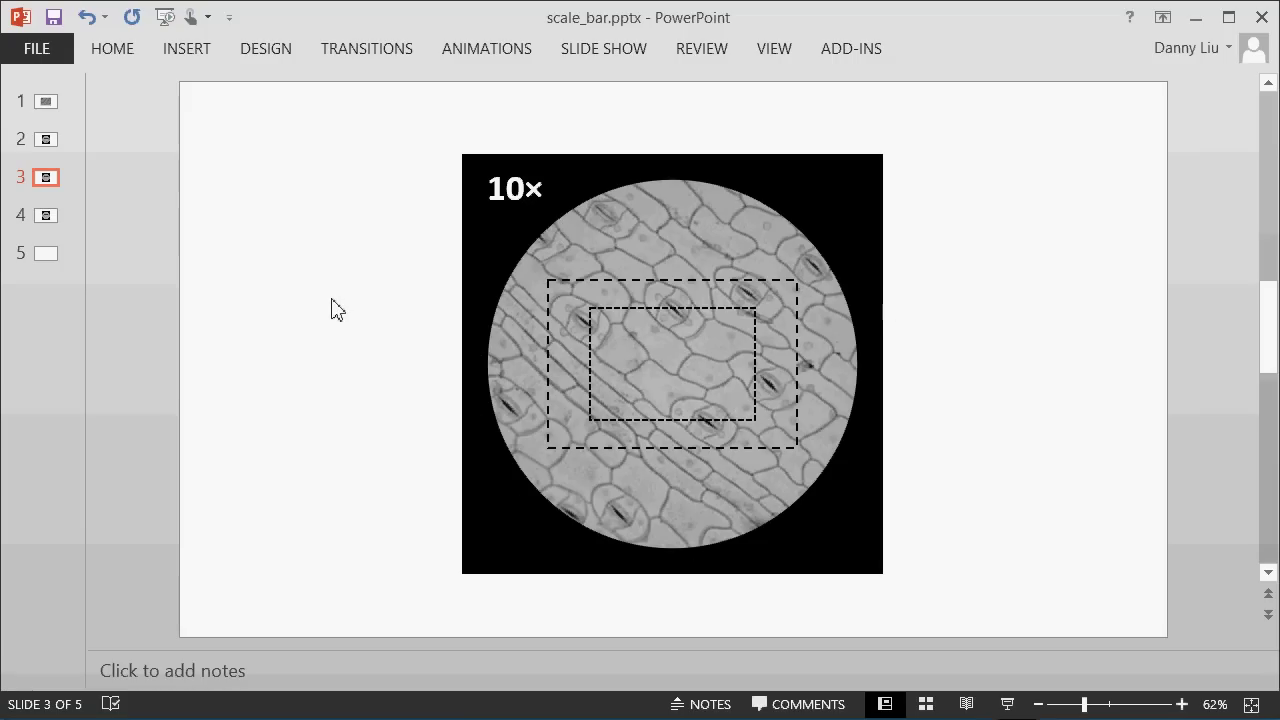
scroll(332, 301, down, 1)
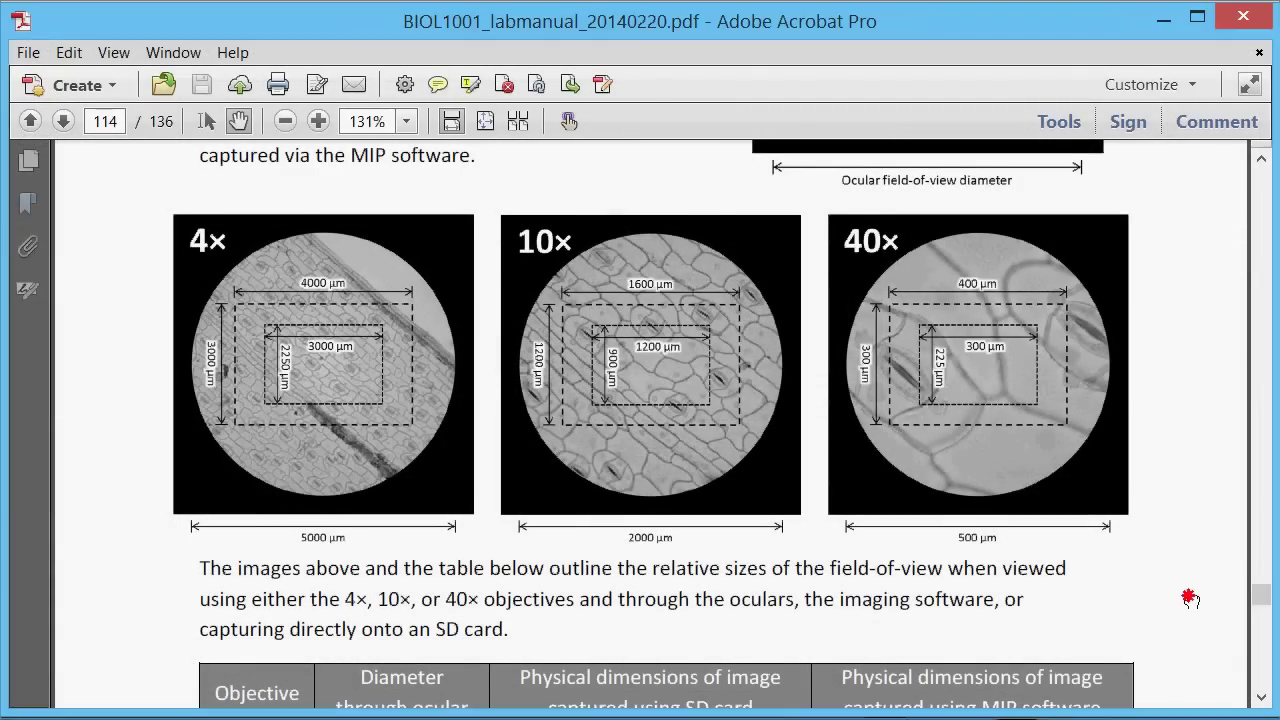
Drag the lab manual page up to reveal the field-of-view dimensions table
drag(1192, 602, 1187, 563)
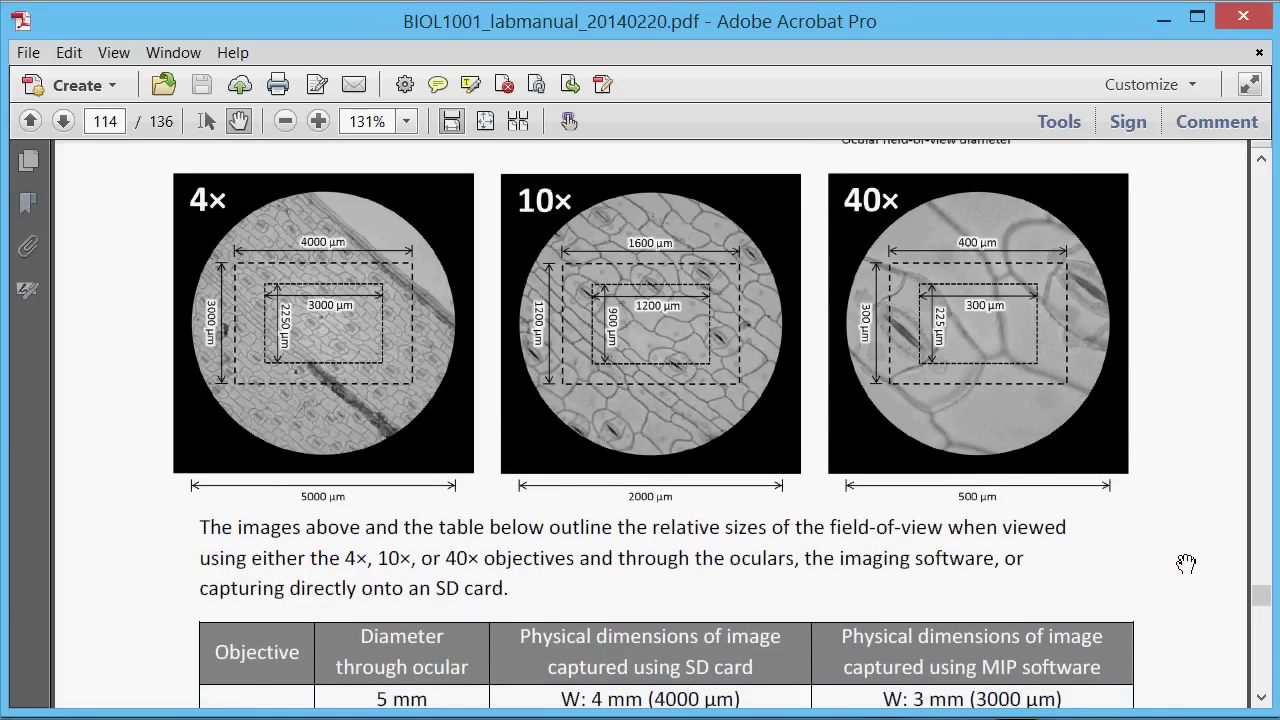
scroll(1187, 614, down, 2)
drag(1187, 614, 1191, 397)
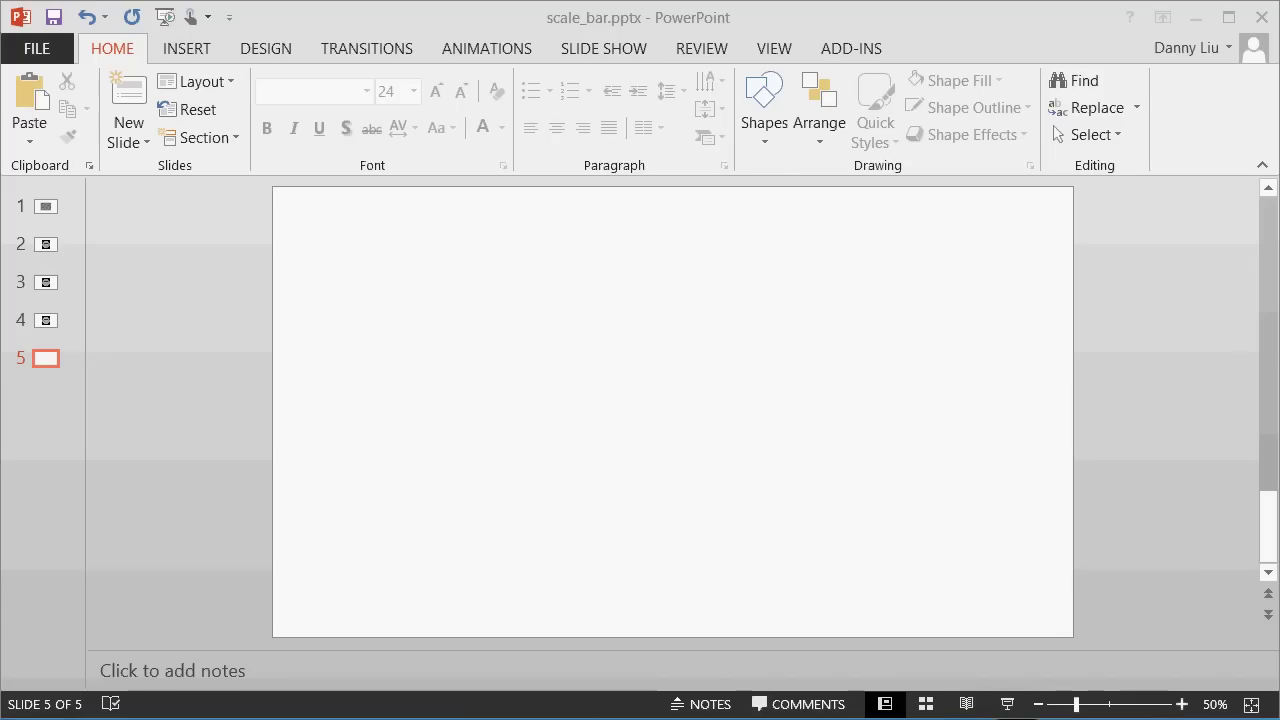
Drop the Egeria micrograph onto slide 5, shrink and reposition it, then return to slide 4
drag(623, 671, 670, 400)
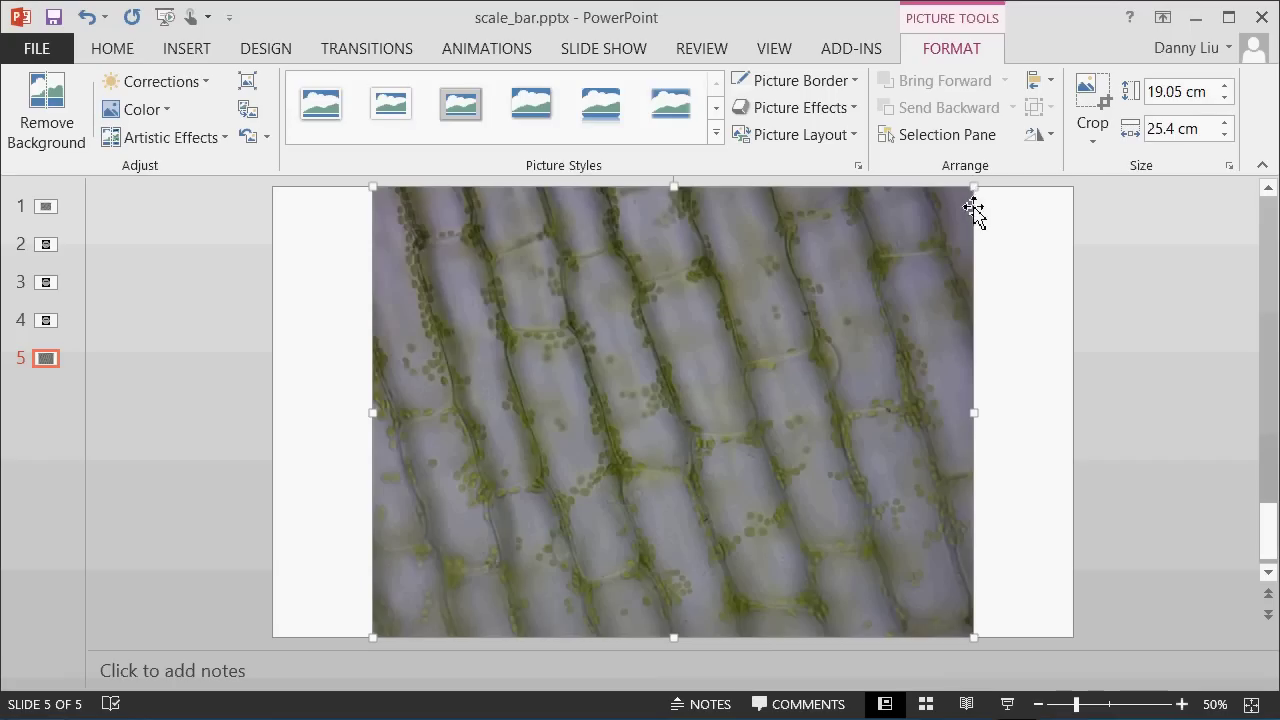
drag(975, 186, 837, 317)
drag(704, 422, 766, 372)
click(944, 374)
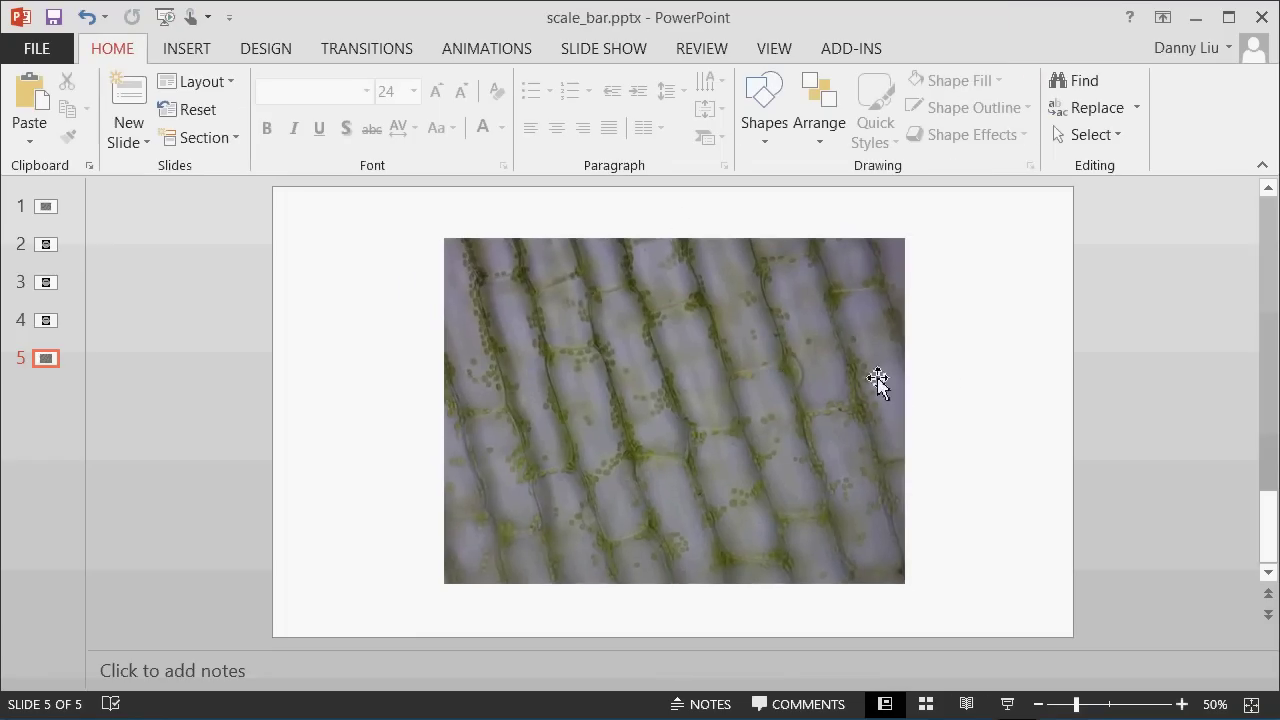
click(840, 383)
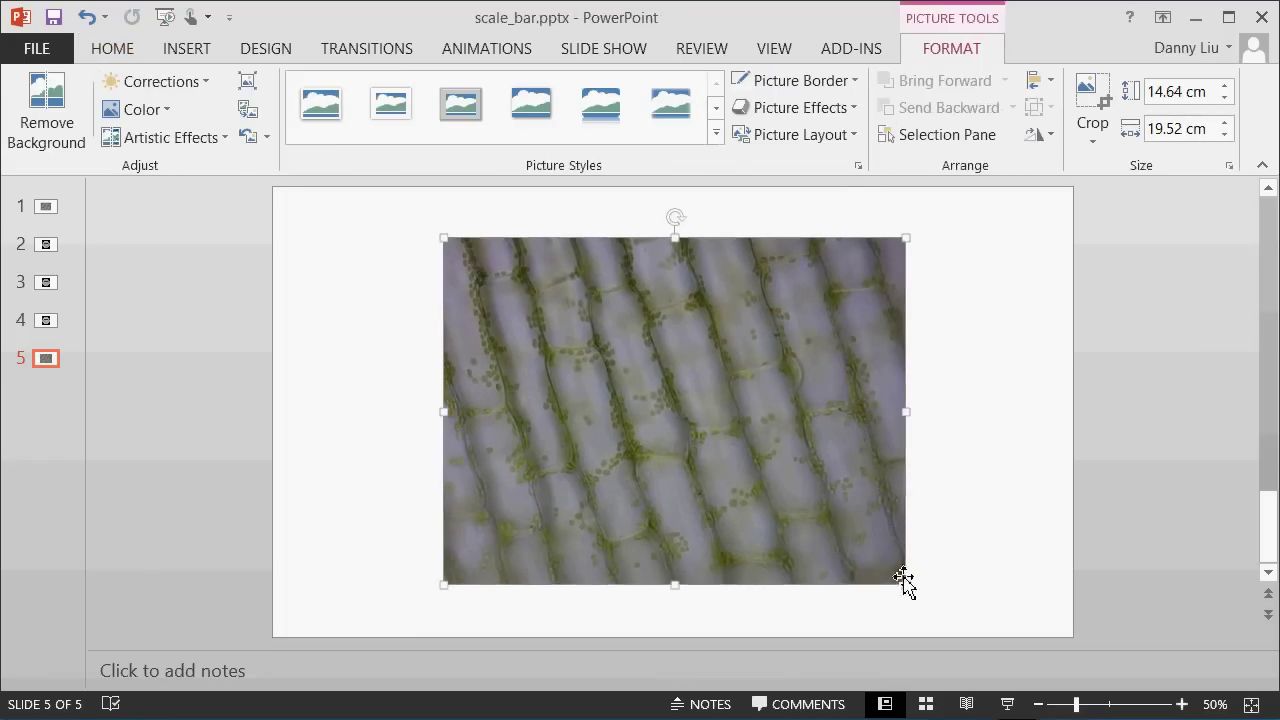
drag(904, 585, 920, 543)
click(363, 407)
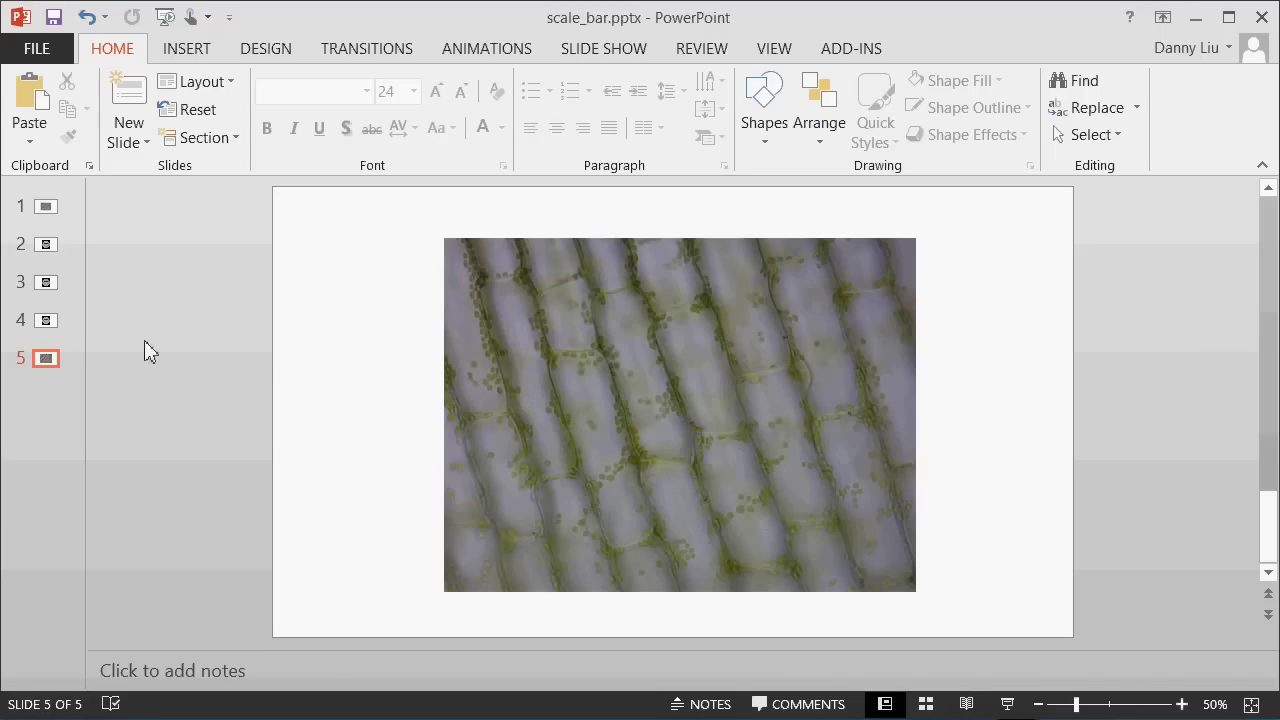
click(46, 320)
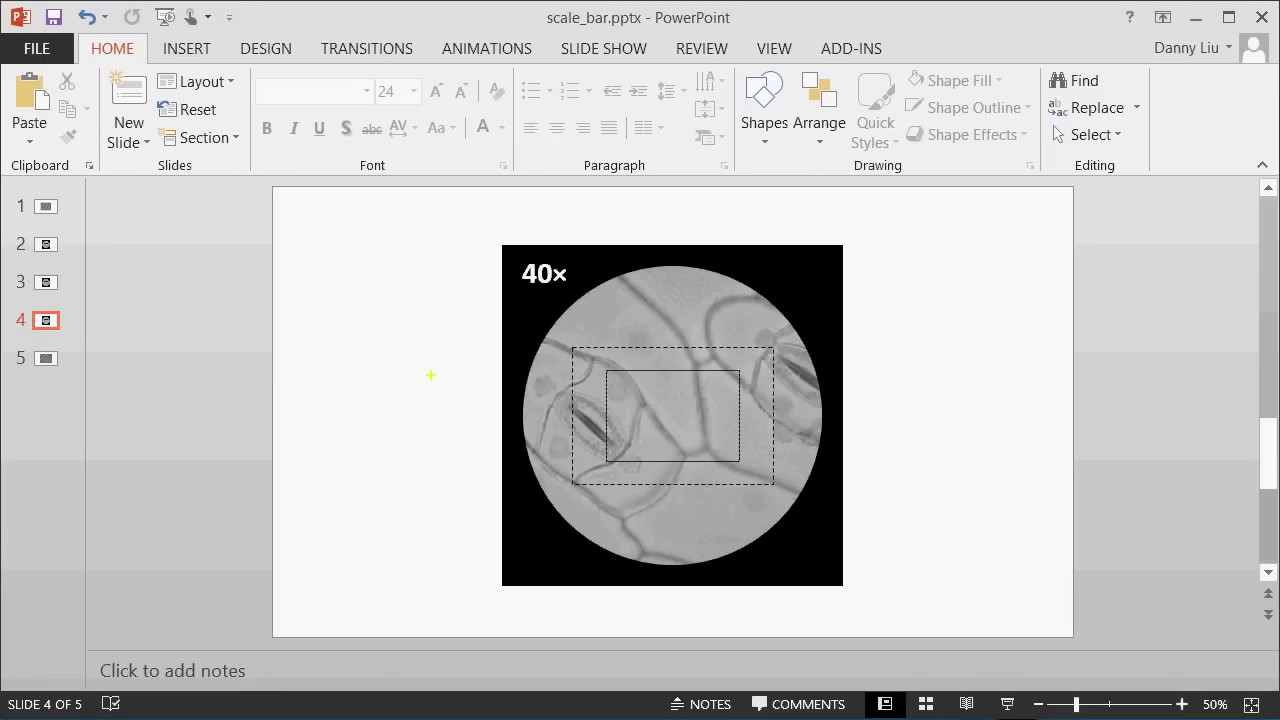
Trace the 40× inner rectangle in yellow ink with a width arrow labelled 300
mouse_move(604, 372)
mouse_down()
mouse_move(613, 455)
mouse_move(640, 374)
mouse_move(731, 374)
mouse_move(734, 440)
mouse_move(612, 452)
mouse_up()
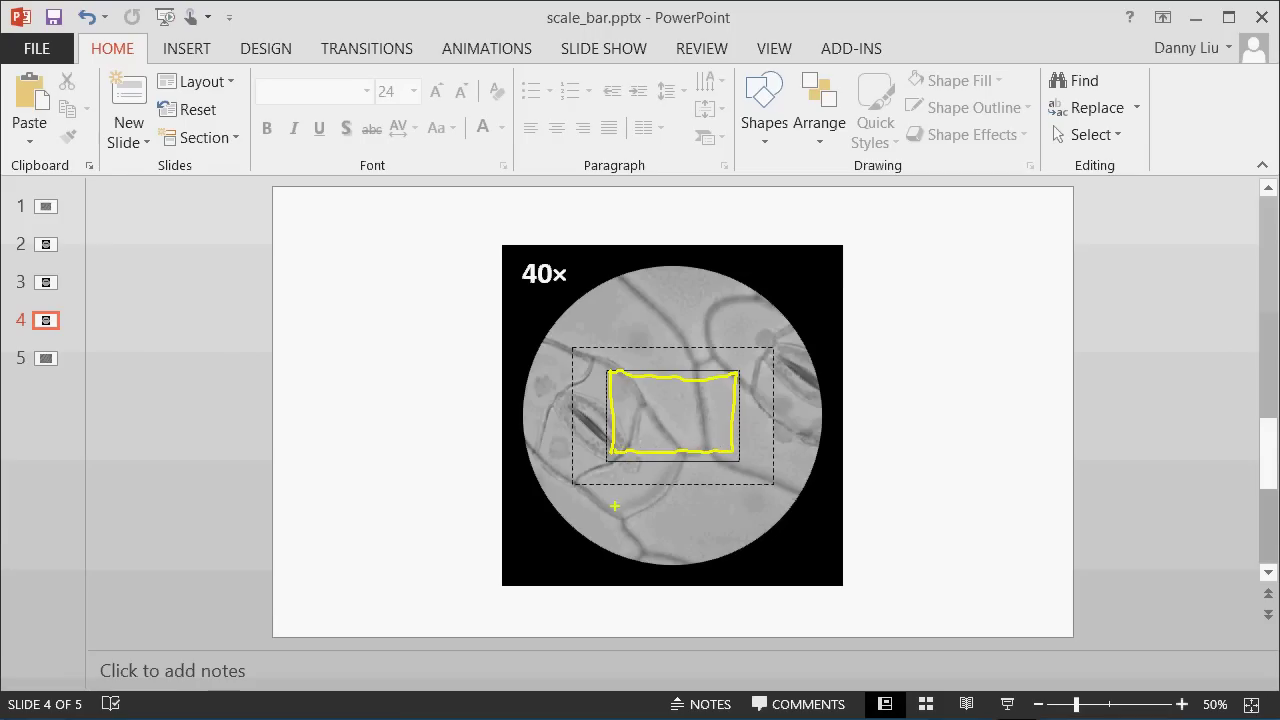
mouse_move(611, 508)
mouse_down()
mouse_move(611, 533)
mouse_move(637, 514)
mouse_move(726, 514)
mouse_move(727, 528)
mouse_up()
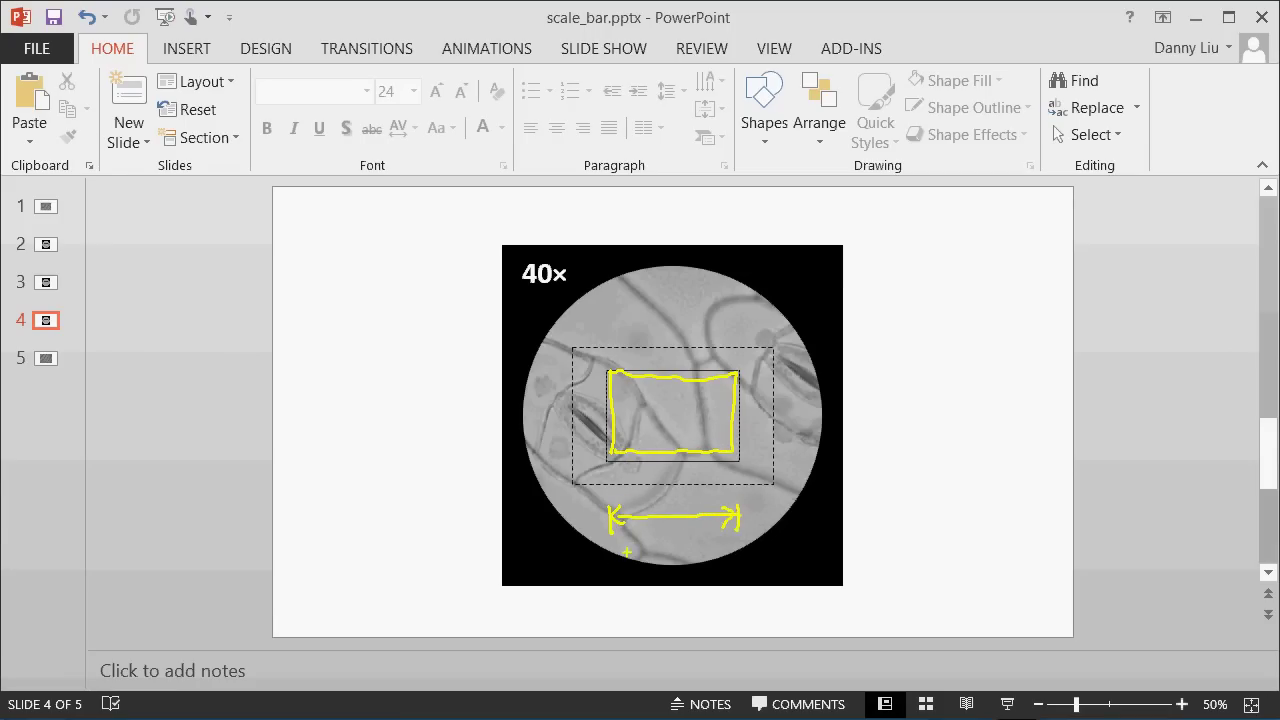
mouse_move(632, 537)
mouse_down()
mouse_move(671, 551)
mouse_move(840, 537)
mouse_up()
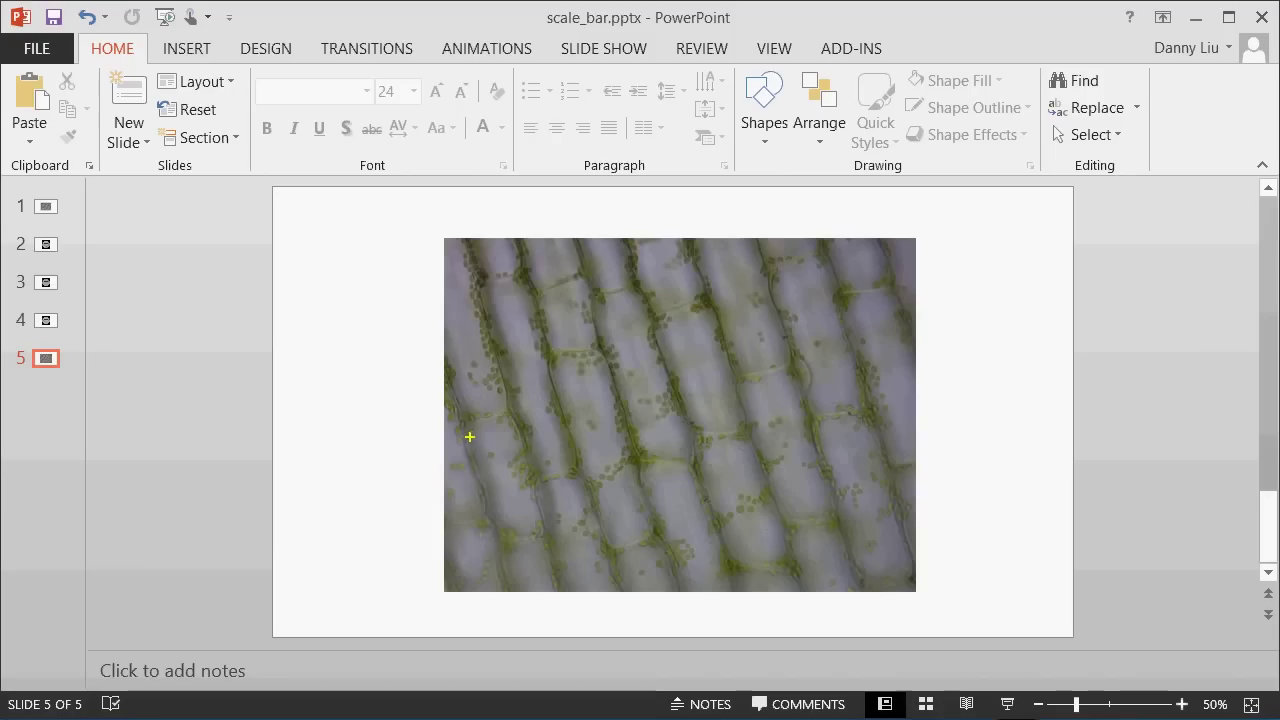
Ink a width arrow labelled 300 µm and a height arrow labelled 225 on the photo
mouse_move(464, 430)
mouse_down()
mouse_move(451, 434)
mouse_move(470, 454)
mouse_move(500, 440)
mouse_move(895, 436)
mouse_move(872, 447)
mouse_up()
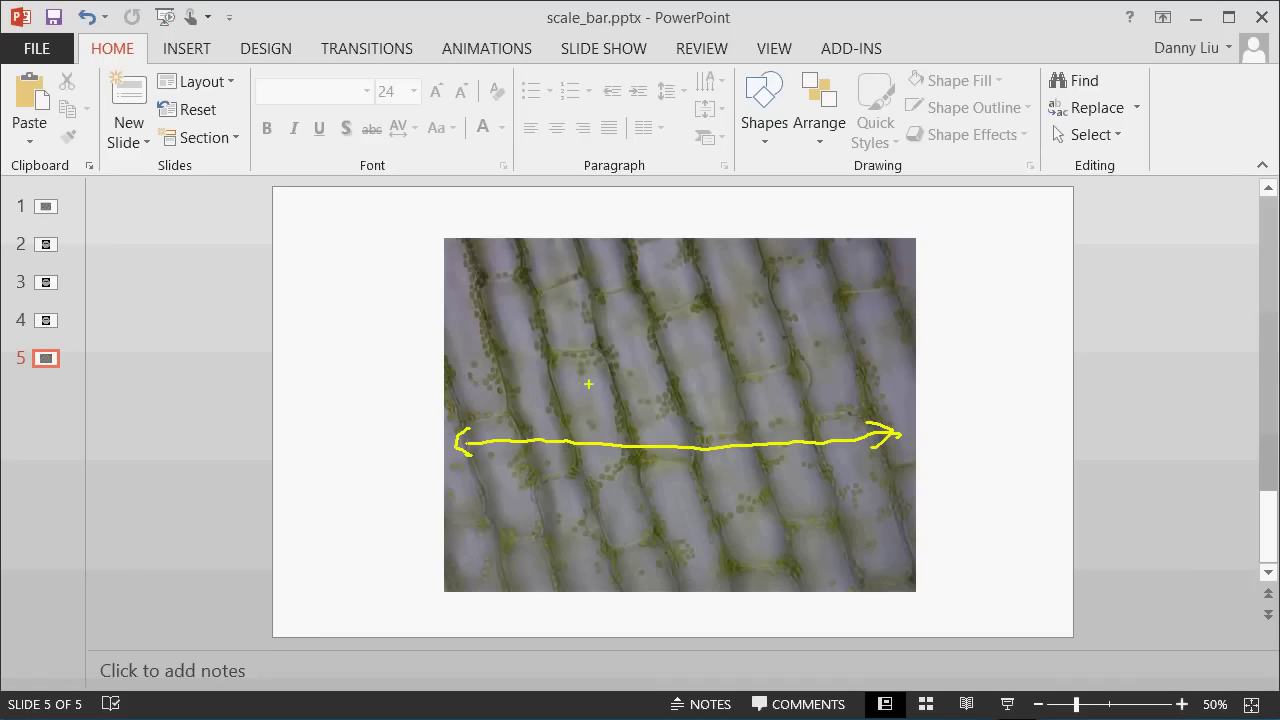
mouse_move(585, 379)
mouse_down()
mouse_move(591, 394)
mouse_move(654, 380)
mouse_move(742, 396)
mouse_up()
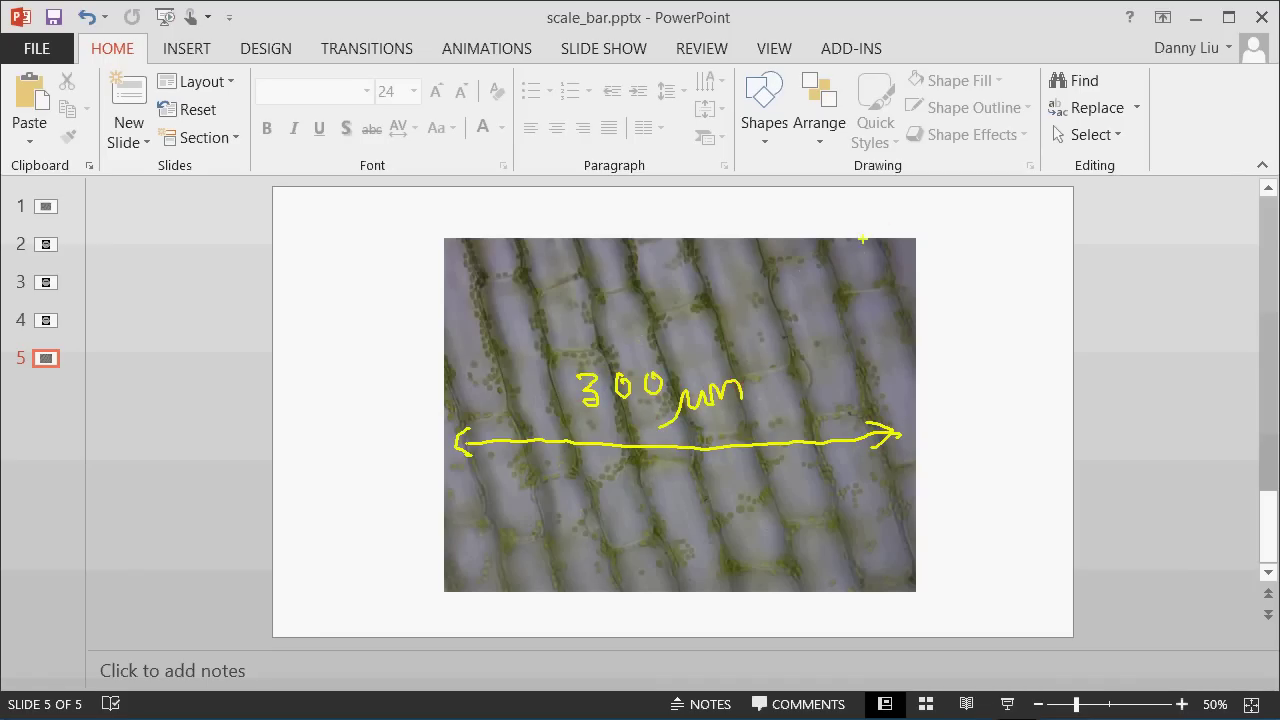
mouse_move(848, 244)
mouse_down()
mouse_move(835, 264)
mouse_move(851, 320)
mouse_move(853, 565)
mouse_up()
drag(866, 488, 846, 550)
drag(795, 300, 806, 320)
drag(810, 298, 822, 320)
mouse_move(842, 300)
mouse_down()
mouse_move(833, 323)
mouse_move(845, 303)
mouse_move(905, 318)
mouse_up()
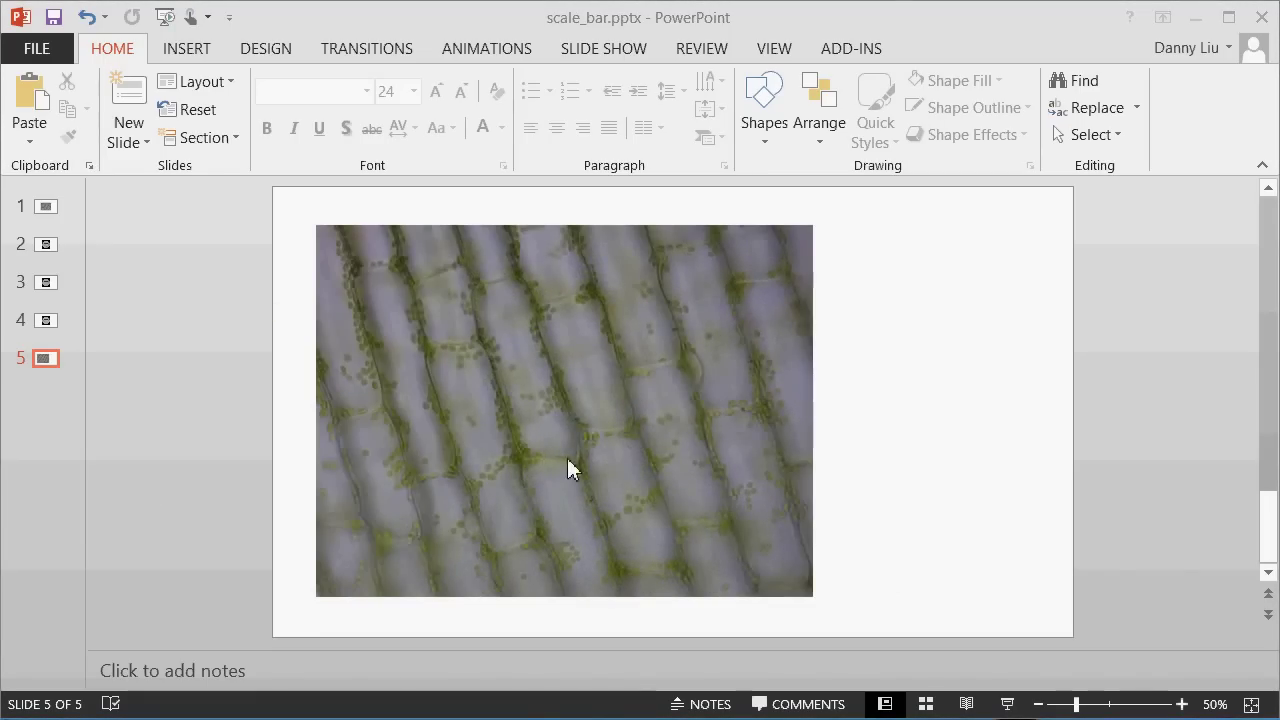
Check the micrograph's size on the Picture Format tab: 15.78 cm high, 21.04 cm wide
click(615, 380)
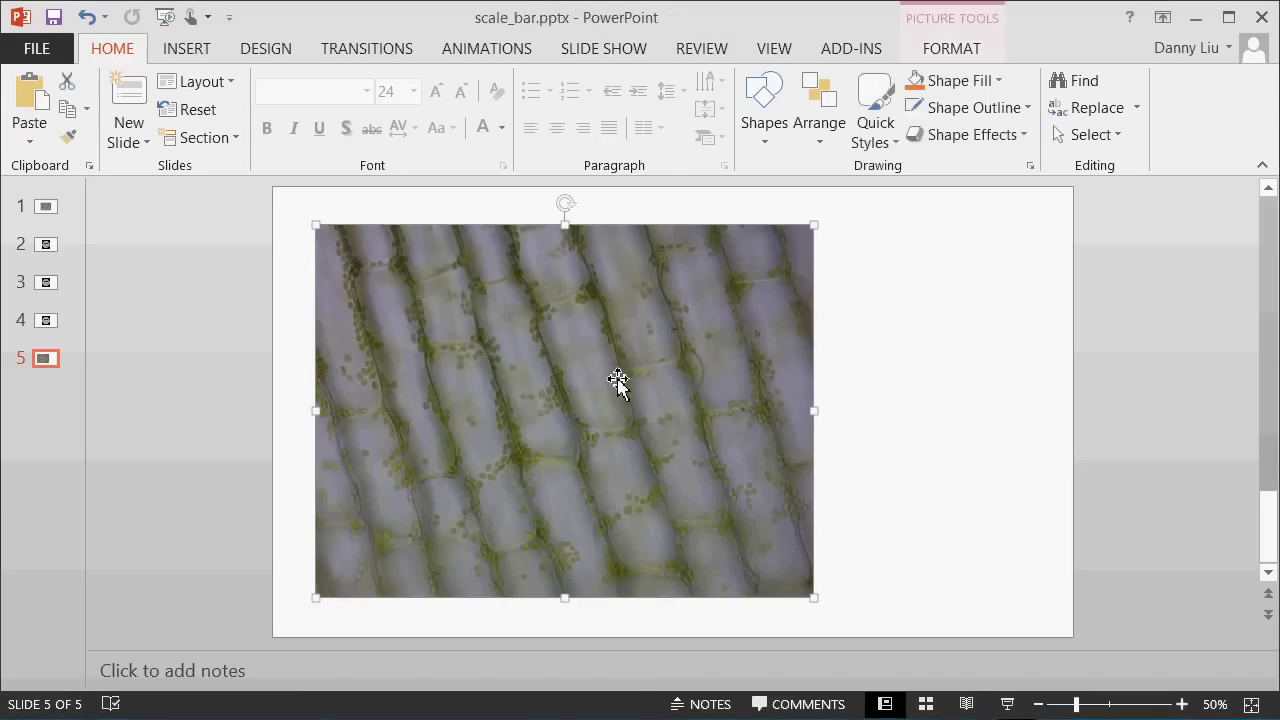
click(951, 52)
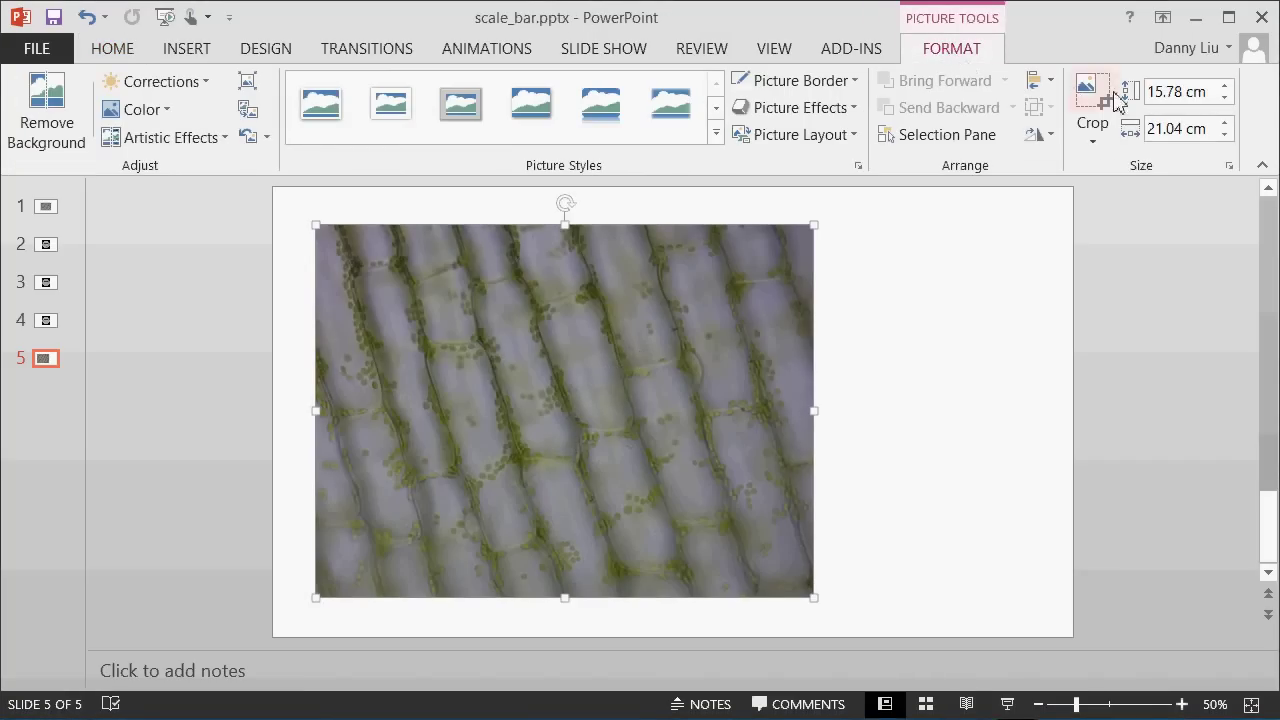
click(1212, 92)
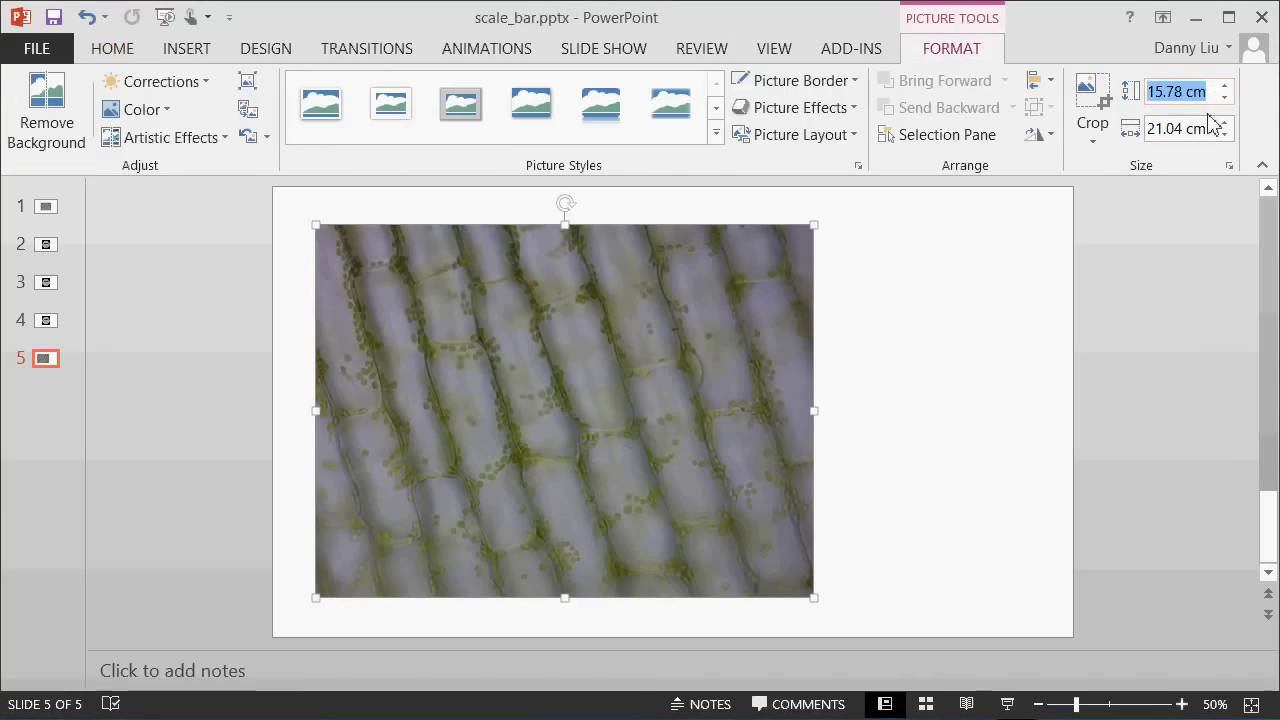
click(1212, 128)
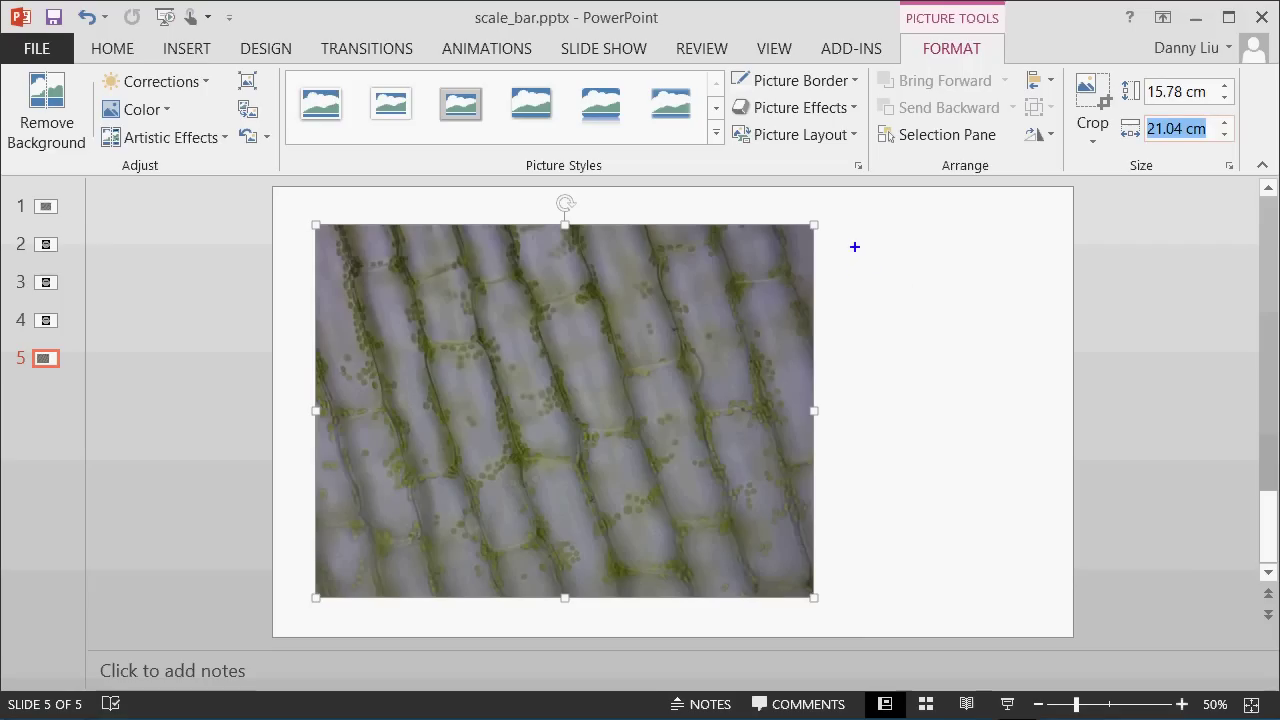
Handwrite 'image width 21.04 cm = 300 μm real size' beside the photo and sketch a rough bar
mouse_move(845, 248)
mouse_down()
mouse_move(866, 277)
mouse_move(932, 258)
mouse_move(935, 271)
mouse_move(995, 272)
mouse_up()
click(843, 198)
mouse_move(850, 222)
mouse_down()
mouse_move(898, 228)
mouse_move(934, 209)
mouse_move(991, 207)
mouse_move(1006, 228)
mouse_up()
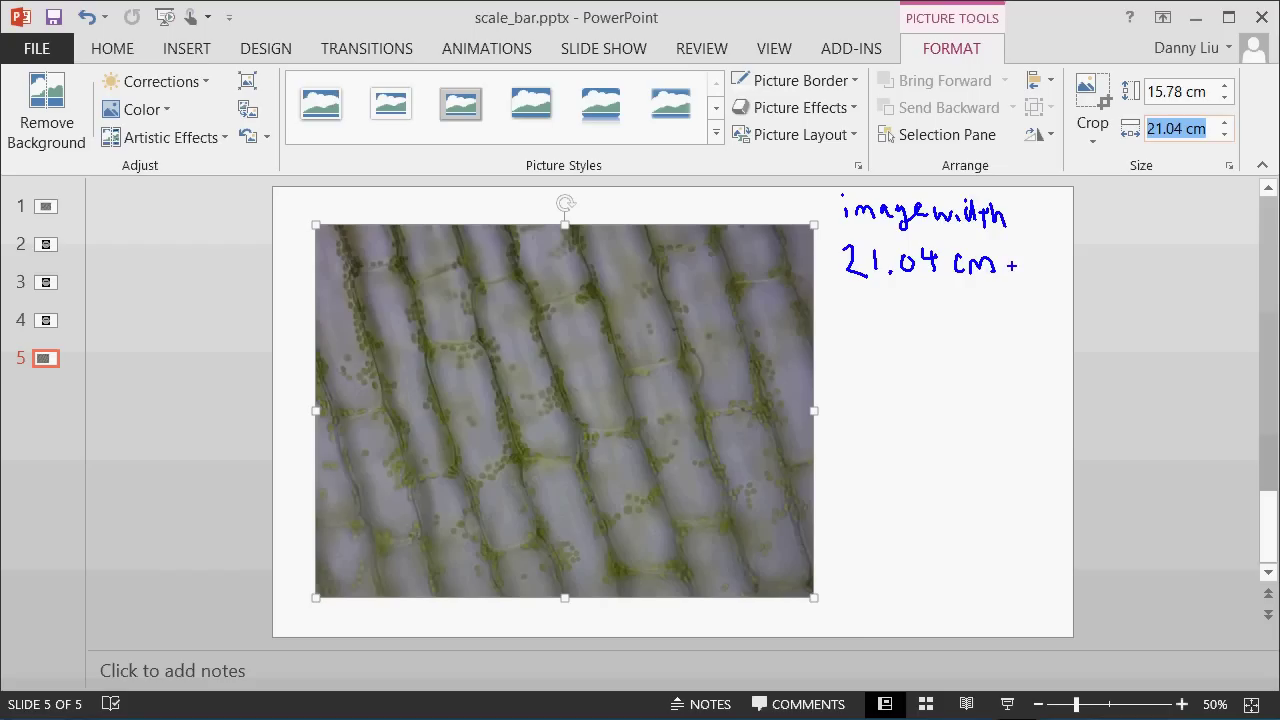
mouse_move(1030, 260)
mouse_down()
mouse_move(1056, 272)
mouse_move(1123, 246)
mouse_move(1186, 264)
mouse_up()
drag(1072, 212, 1221, 213)
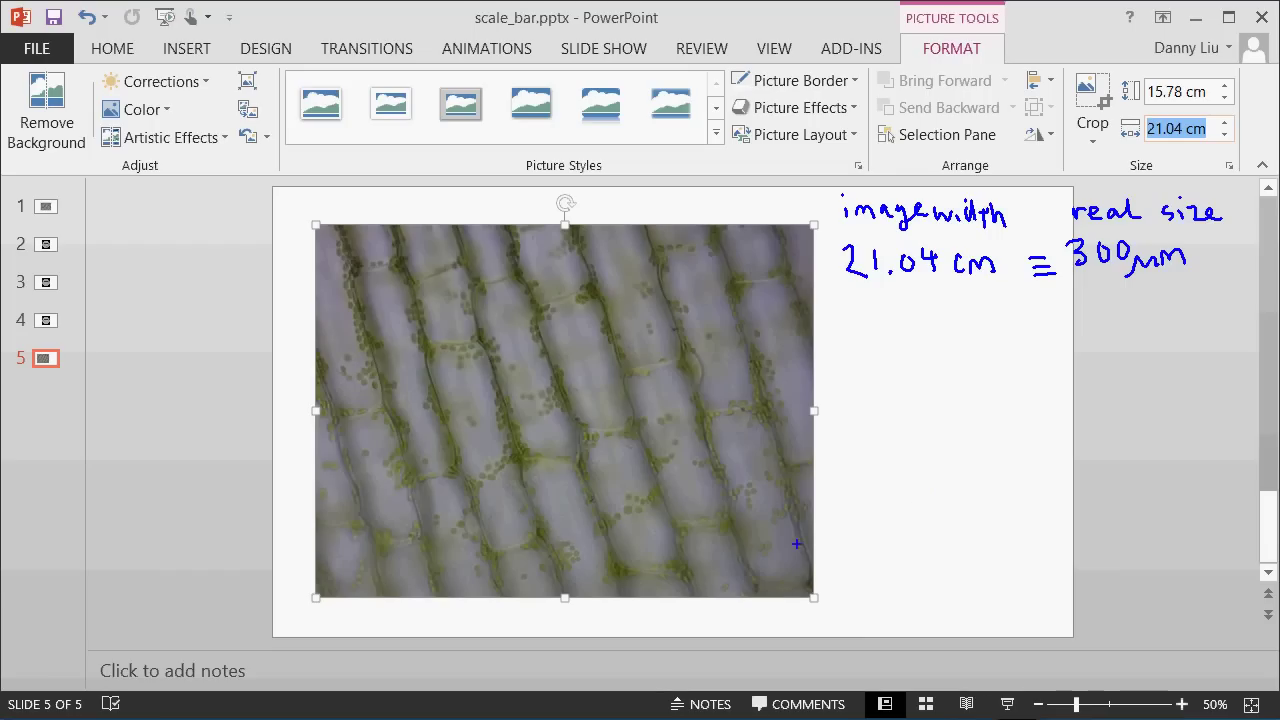
mouse_move(690, 553)
mouse_down()
mouse_move(757, 536)
mouse_move(673, 553)
mouse_up()
Write a ÷6 arrow under 300 μm giving = 50 μm
mouse_move(1097, 285)
mouse_down()
mouse_move(1103, 346)
mouse_move(1156, 326)
mouse_up()
click(1130, 318)
click(1137, 340)
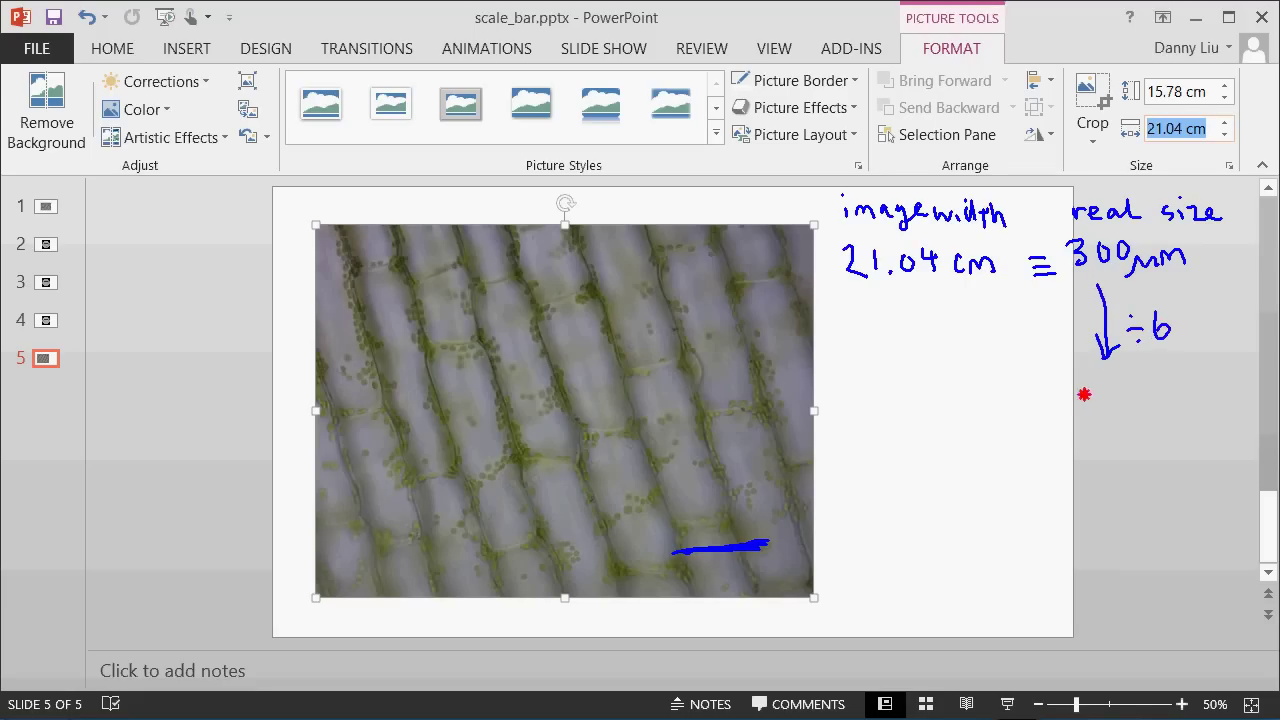
mouse_move(1082, 401)
mouse_down()
mouse_move(1086, 419)
mouse_move(1101, 395)
mouse_up()
mouse_move(1120, 396)
mouse_down()
mouse_move(1108, 416)
mouse_move(1124, 400)
mouse_up()
mouse_move(1132, 402)
mouse_down()
mouse_move(1134, 428)
mouse_move(1169, 407)
mouse_move(1185, 414)
mouse_up()
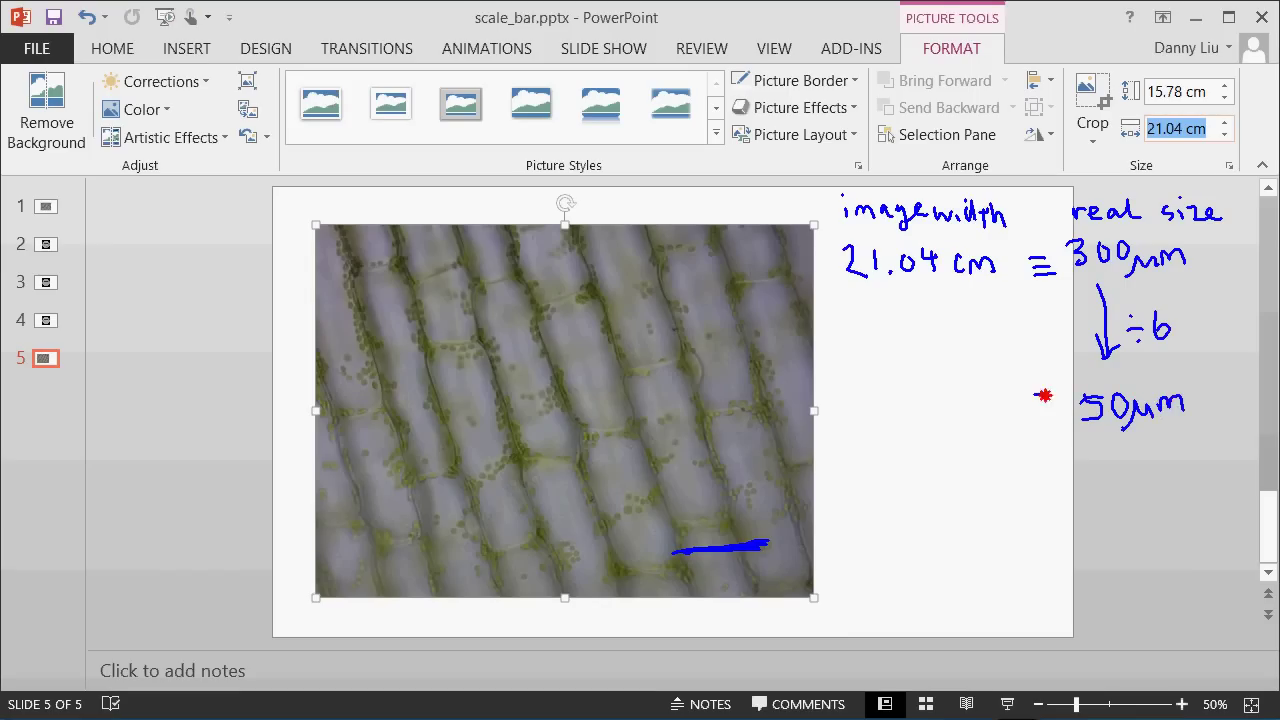
drag(1036, 409, 1058, 408)
drag(1036, 421, 1060, 421)
Write a ÷6 arrow under 21.04 cm giving 3.507 cm
mouse_move(879, 304)
mouse_down()
mouse_move(871, 357)
mouse_move(937, 323)
mouse_move(950, 332)
mouse_up()
click(904, 321)
click(909, 347)
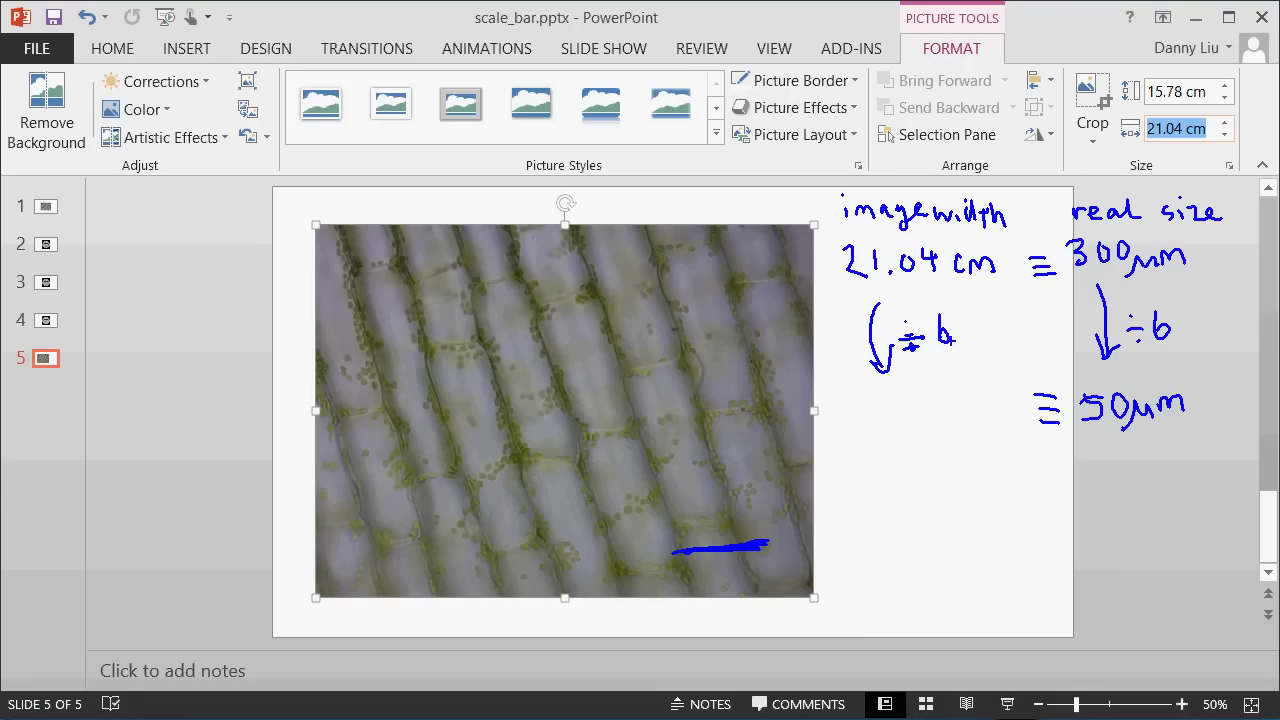
mouse_move(846, 393)
mouse_down()
mouse_move(857, 409)
mouse_move(886, 406)
mouse_move(878, 420)
mouse_up()
click(864, 419)
mouse_move(882, 396)
mouse_down()
mouse_move(905, 412)
mouse_move(912, 392)
mouse_move(930, 420)
mouse_move(997, 420)
mouse_up()
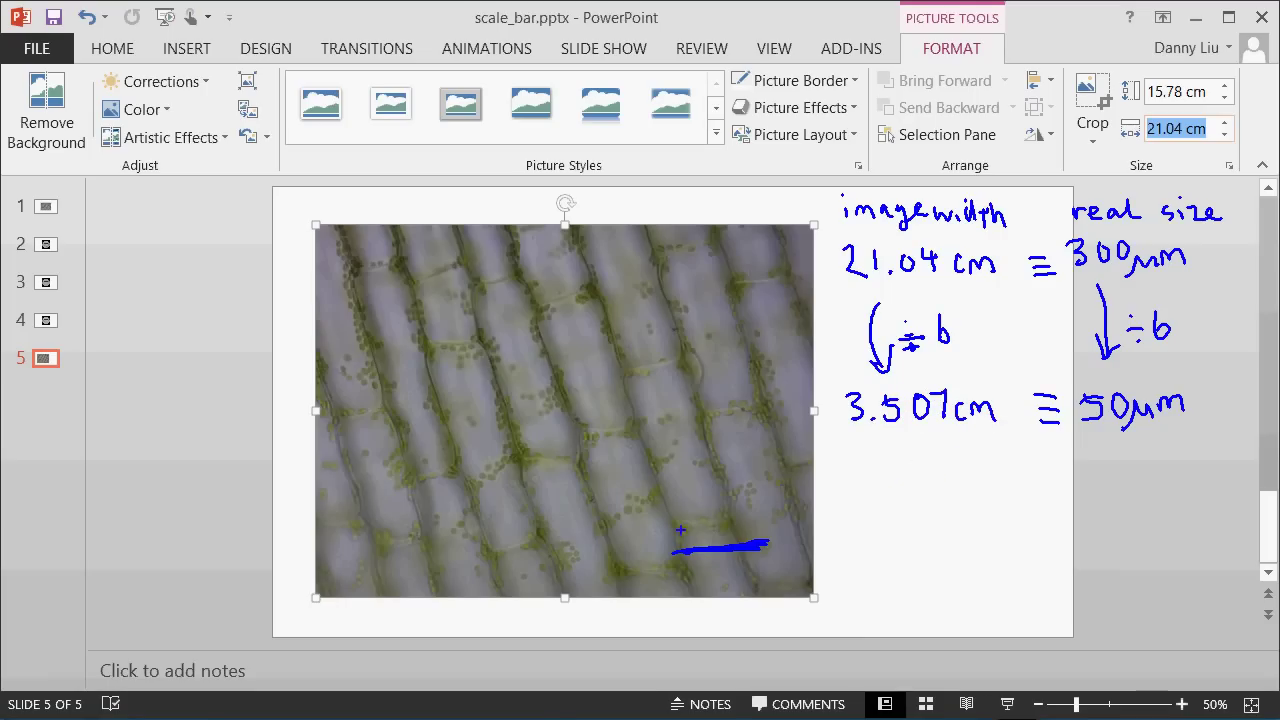
Label the sketched bar 50 μm and 3.507 cm, then clear all the ink
drag(673, 465, 673, 488)
mouse_move(689, 468)
mouse_down()
mouse_move(689, 488)
mouse_move(760, 478)
mouse_move(752, 486)
mouse_up()
mouse_move(690, 420)
mouse_down()
mouse_move(700, 437)
mouse_move(686, 449)
mouse_up()
mouse_move(691, 420)
mouse_down()
mouse_move(742, 438)
mouse_move(776, 428)
mouse_up()
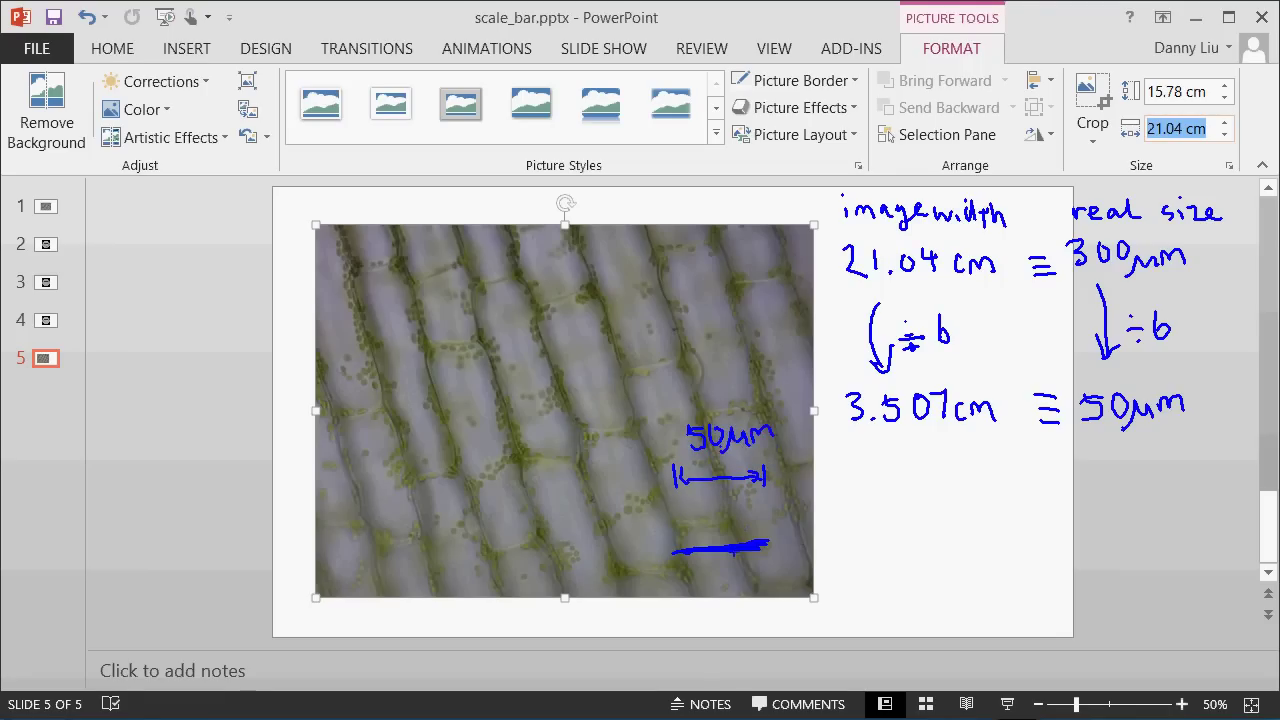
mouse_move(733, 545)
mouse_down()
mouse_move(757, 566)
mouse_move(849, 563)
mouse_up()
mouse_move(870, 540)
mouse_down()
mouse_move(860, 562)
mouse_move(892, 552)
mouse_move(887, 538)
mouse_up()
mouse_move(898, 532)
mouse_down()
mouse_move(934, 562)
mouse_move(968, 545)
mouse_up()
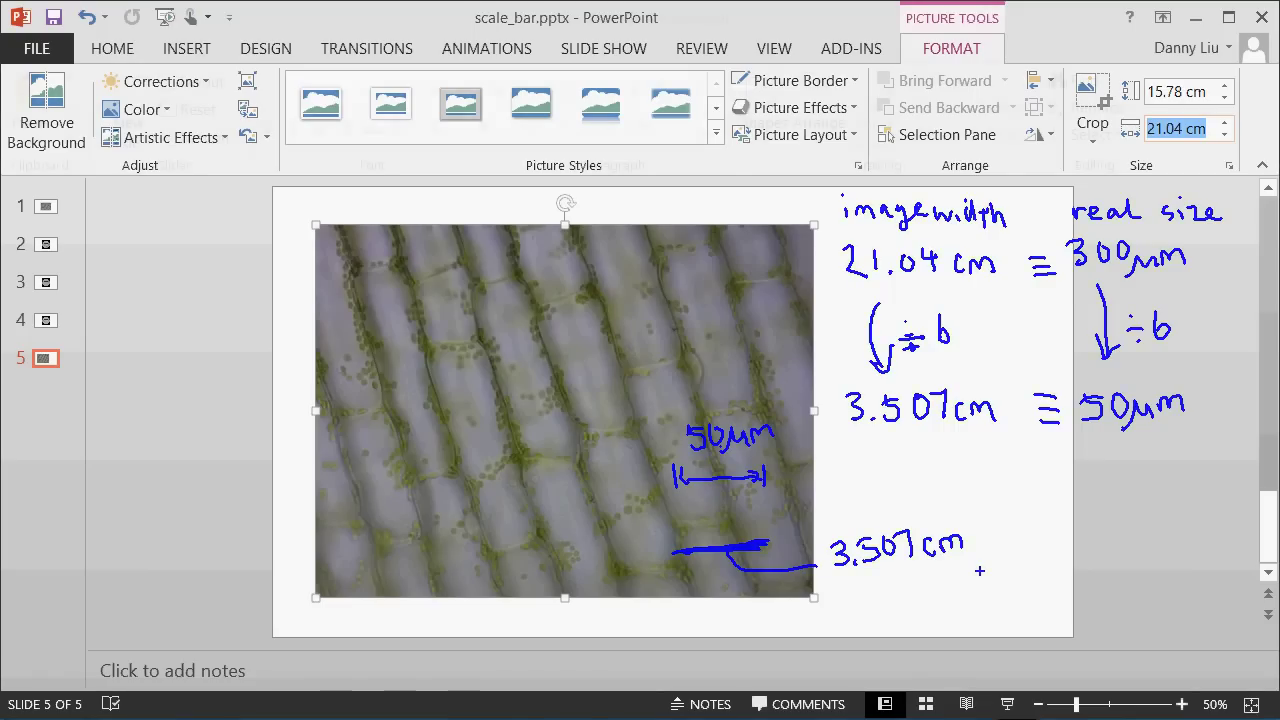
click(851, 277)
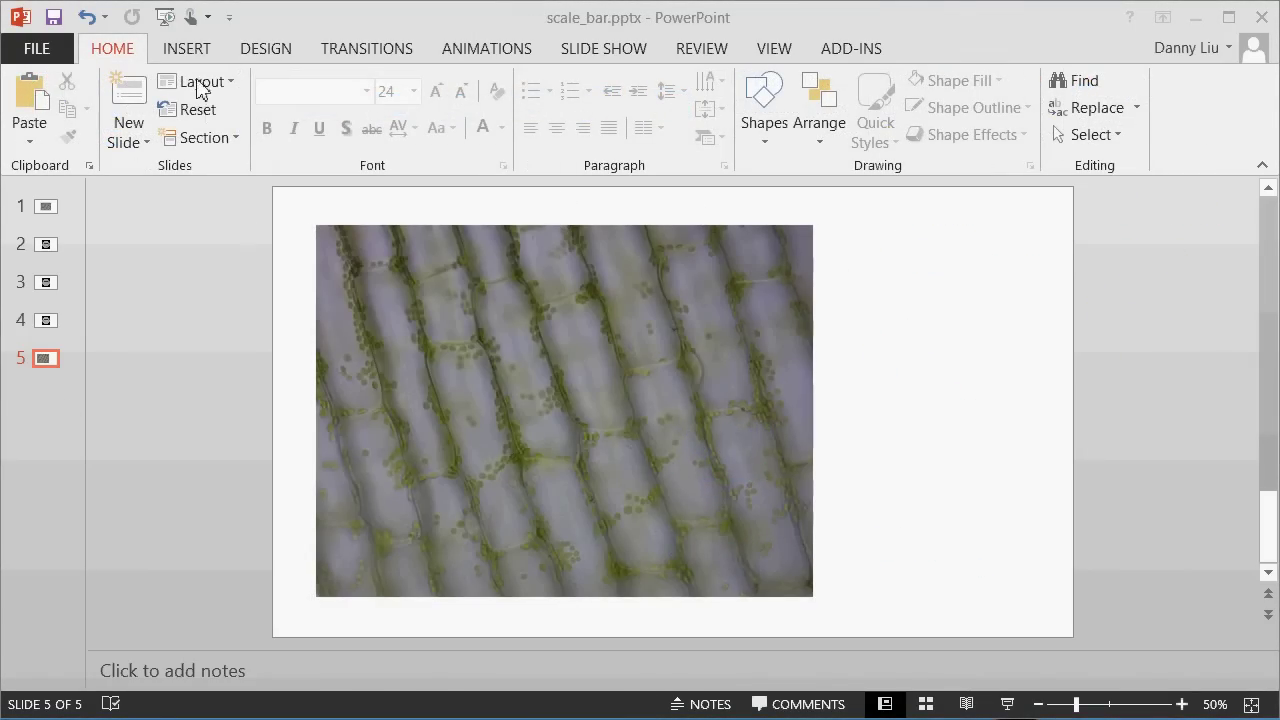
Draw a straight horizontal line just right of the microscope picture on slide 5
click(190, 56)
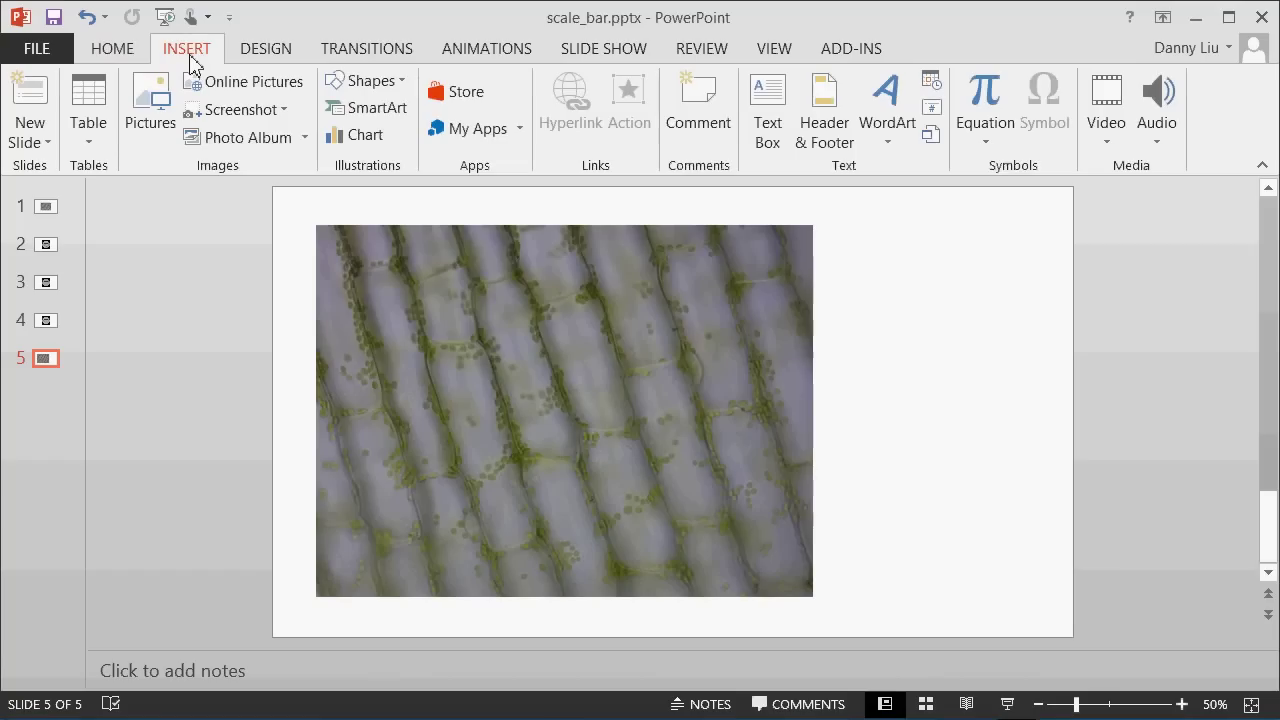
click(368, 82)
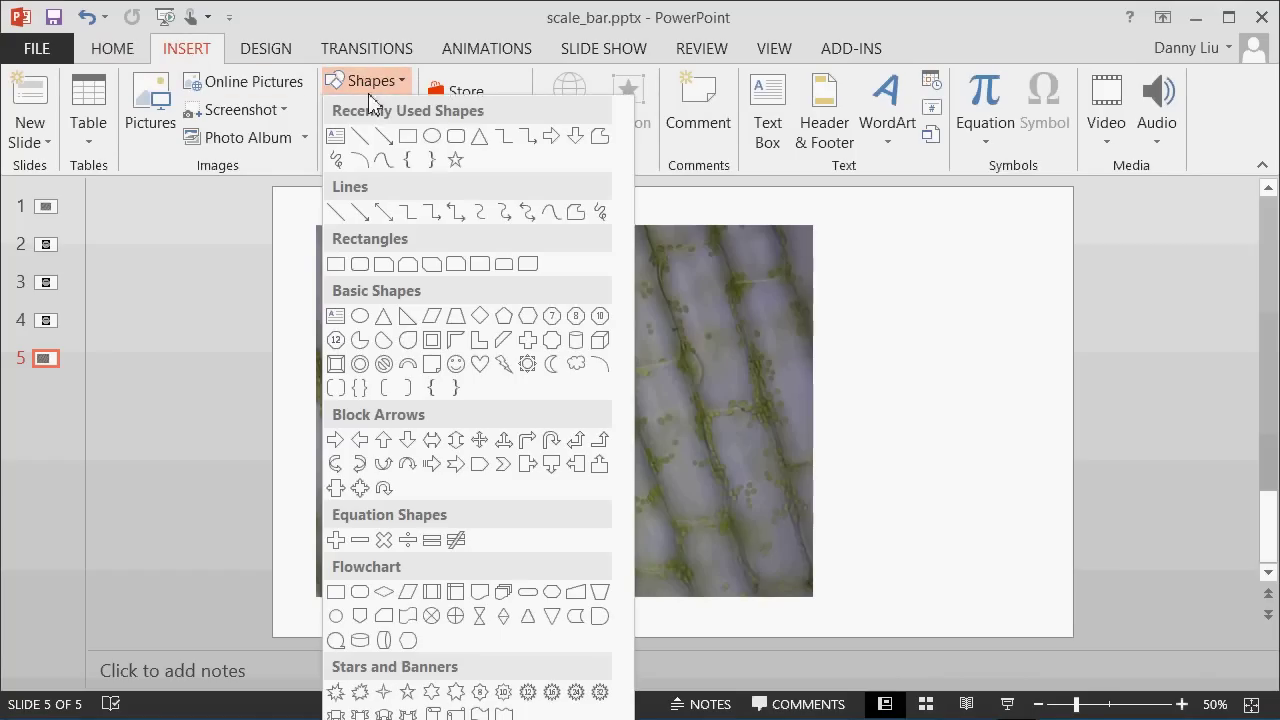
click(358, 136)
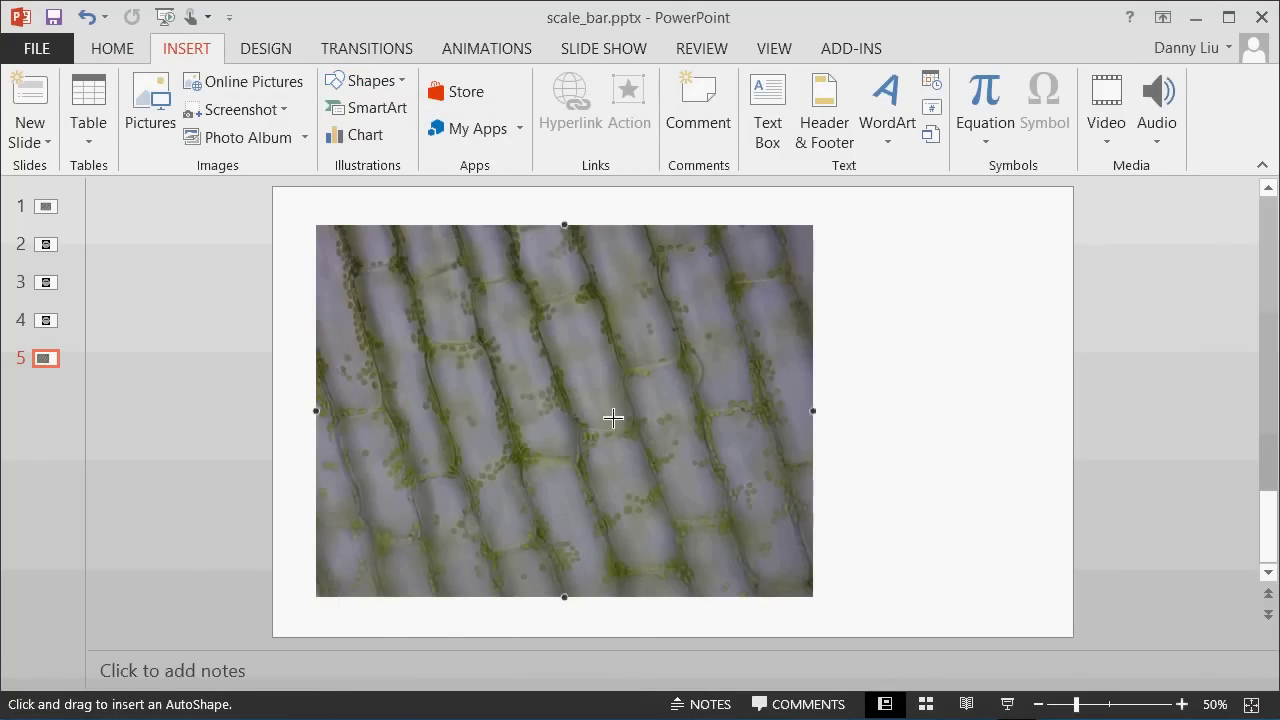
drag(865, 533, 1014, 535)
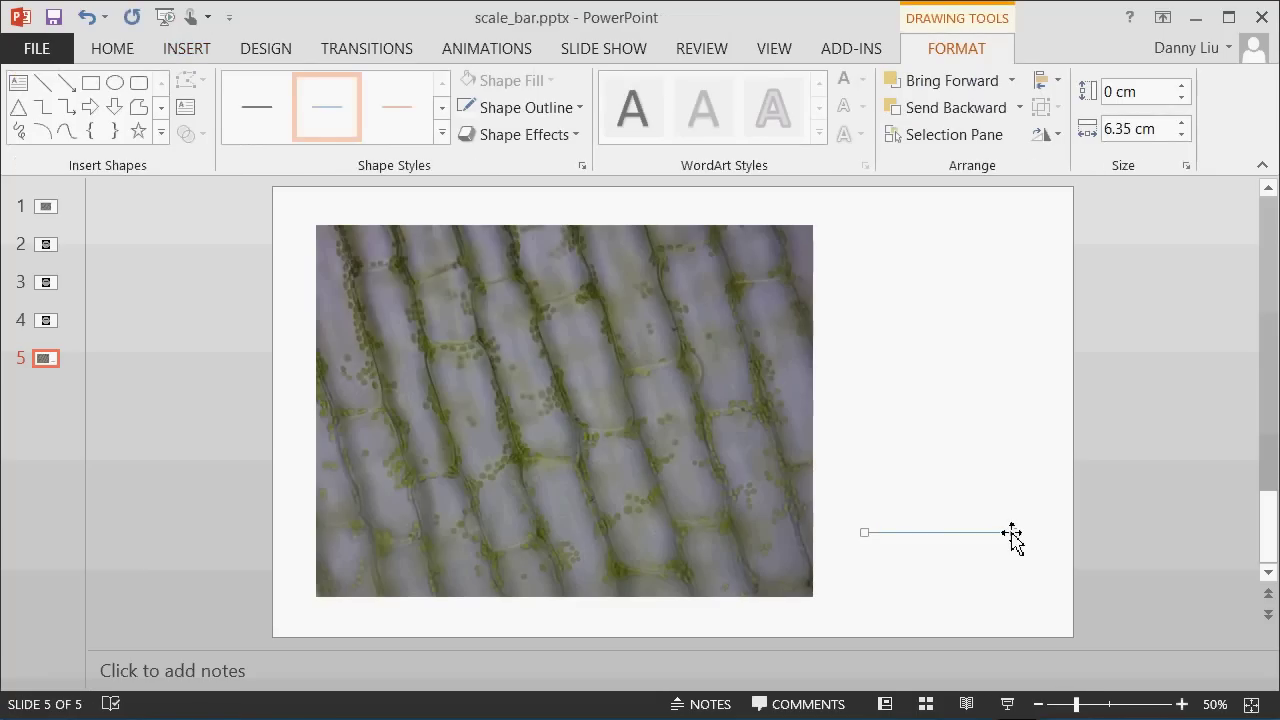
drag(980, 532, 966, 513)
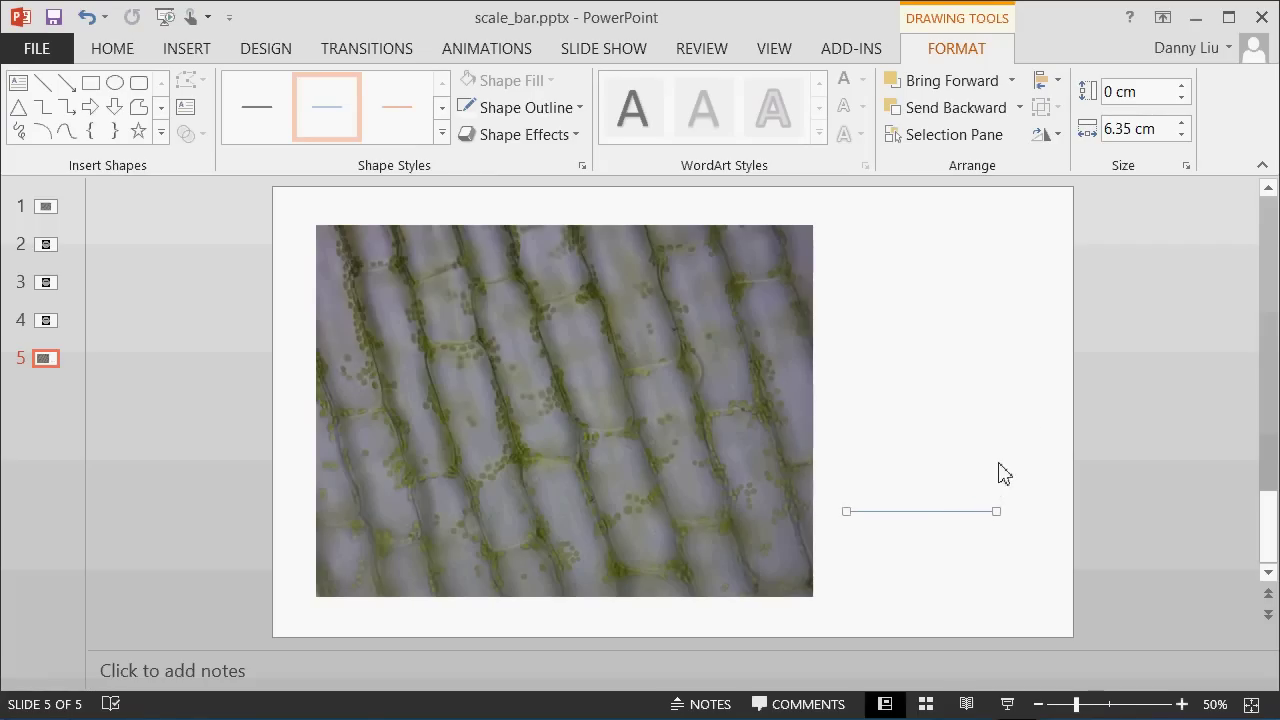
click(1141, 130)
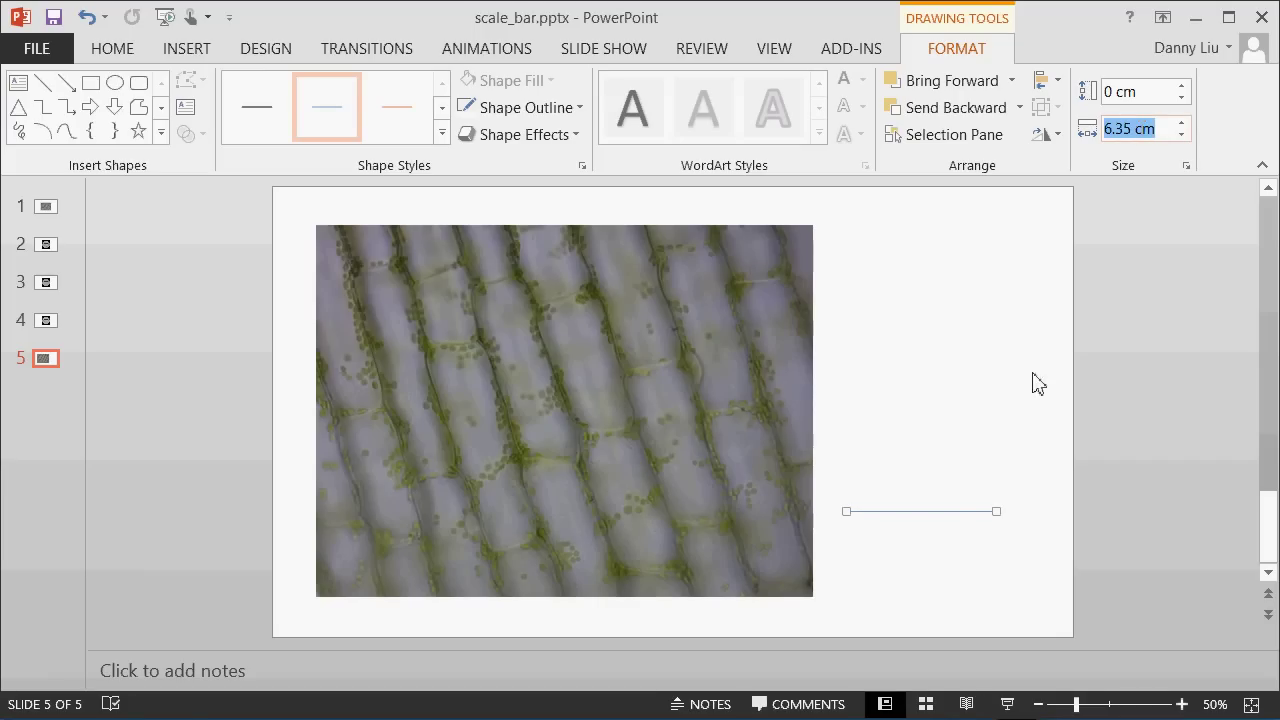
Set the line's shape width to 3.507 cm
click(953, 512)
click(952, 48)
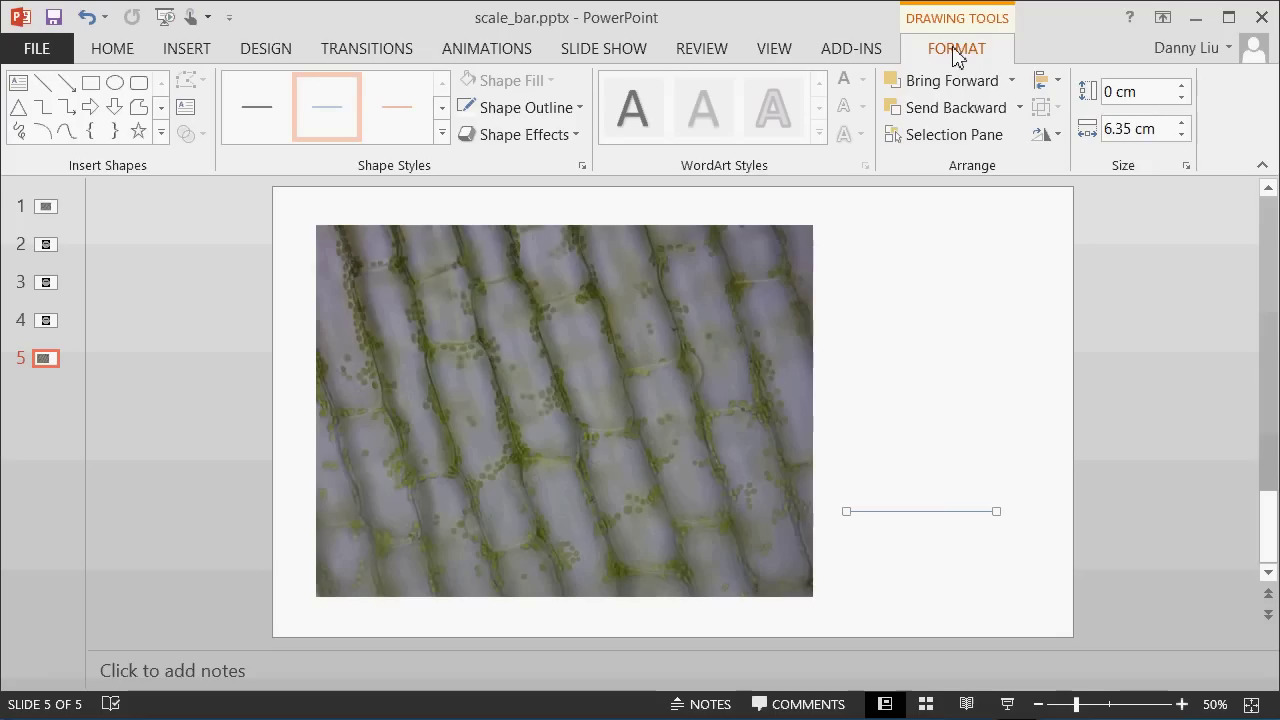
click(1136, 129)
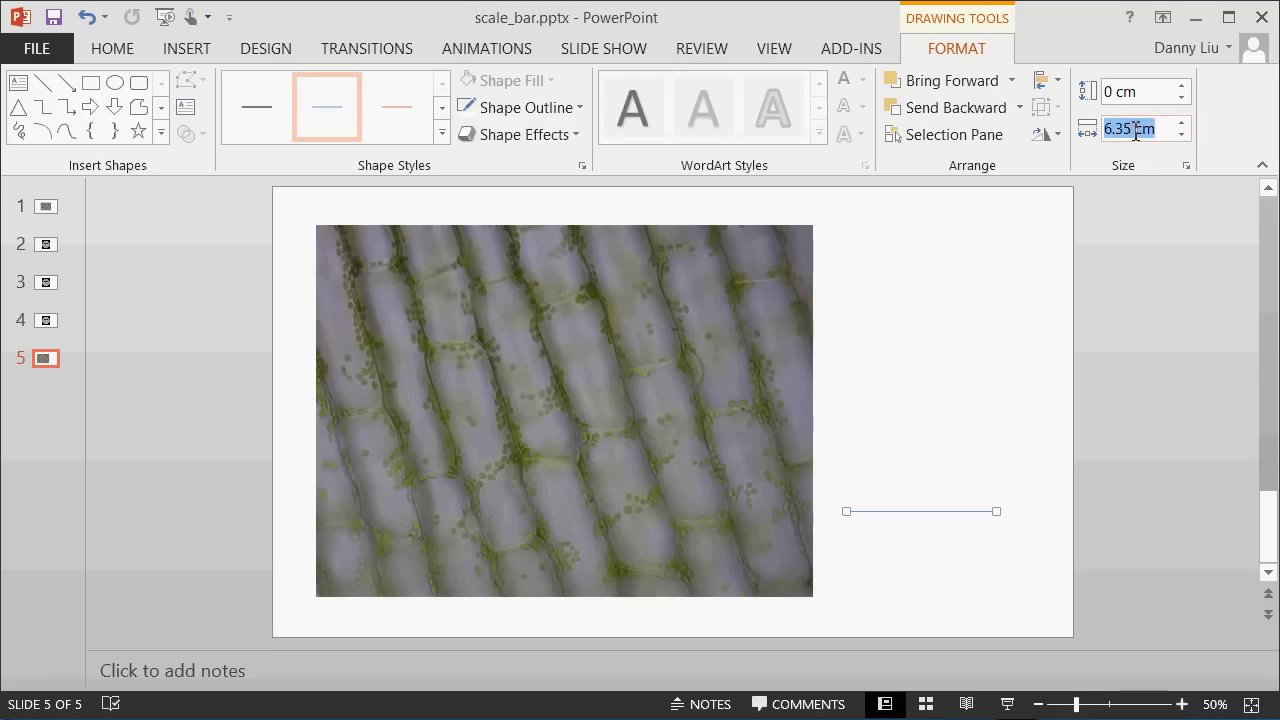
text(3.507)
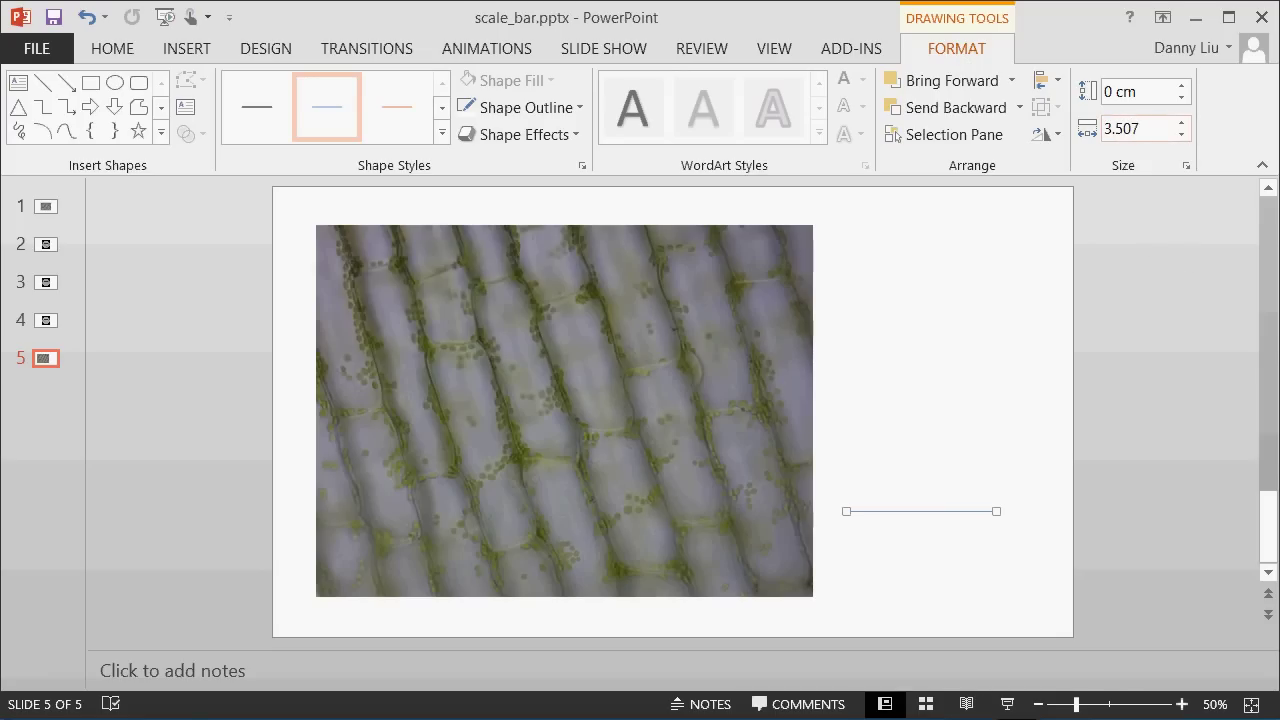
key(Return)
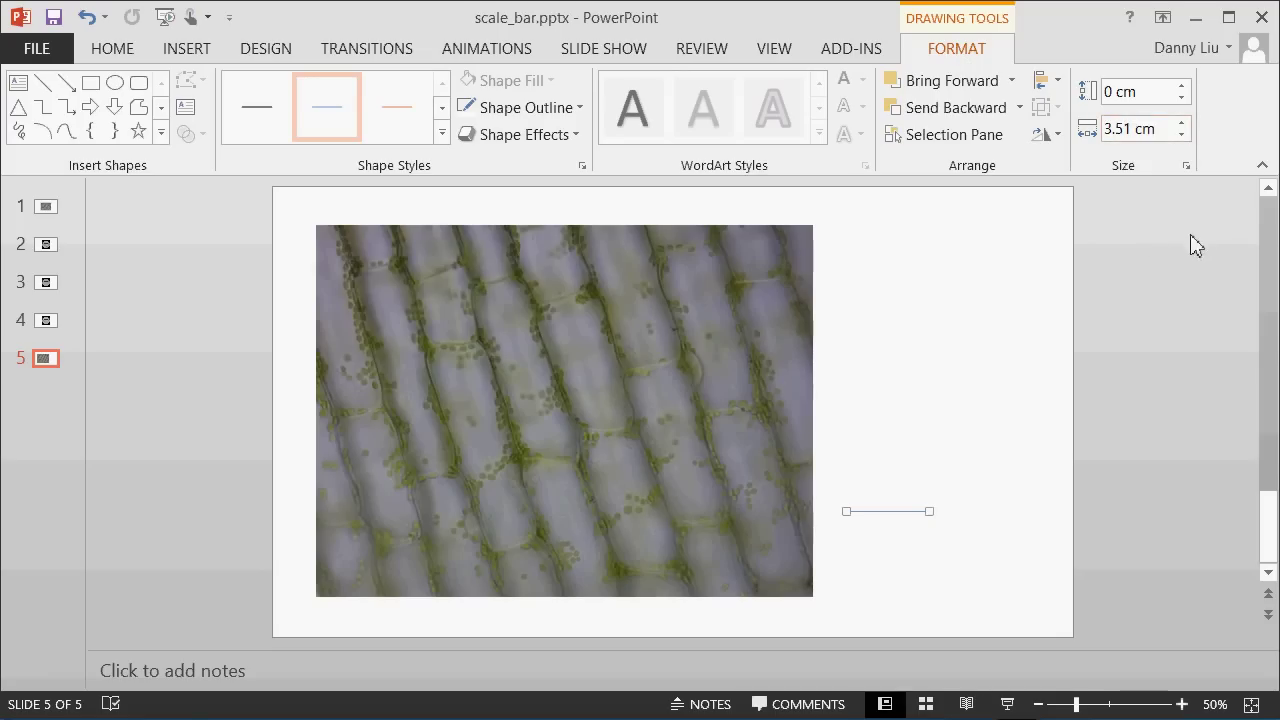
Move the shortened line onto the micrograph's lower-right area
click(879, 512)
drag(880, 514, 726, 540)
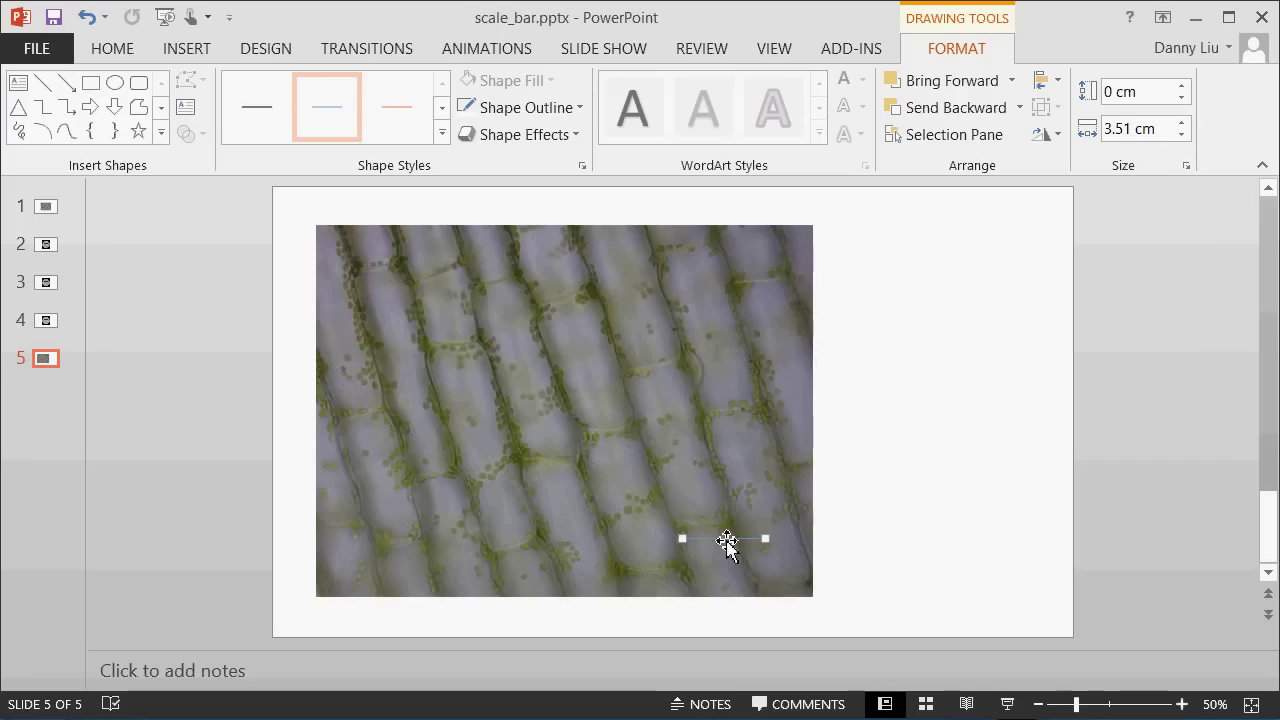
drag(727, 541, 738, 561)
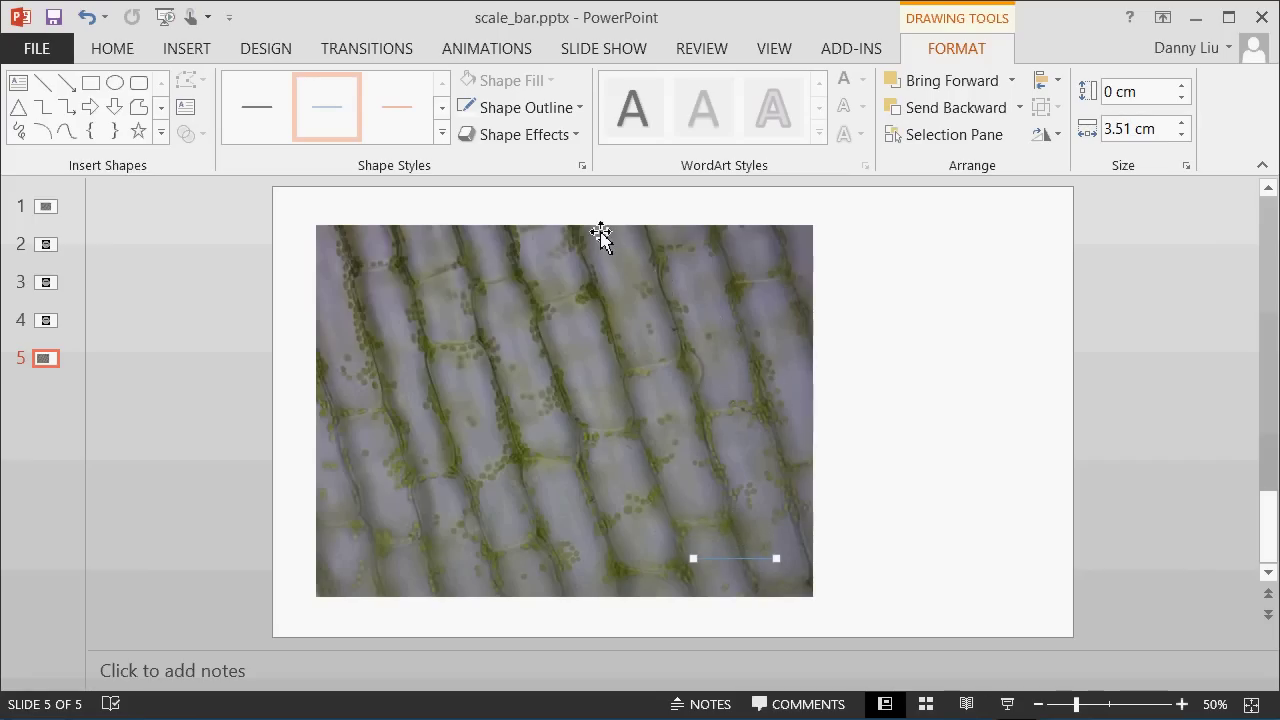
Make the scale bar outline white with 6 pt weight and nudge it slightly lower
click(545, 110)
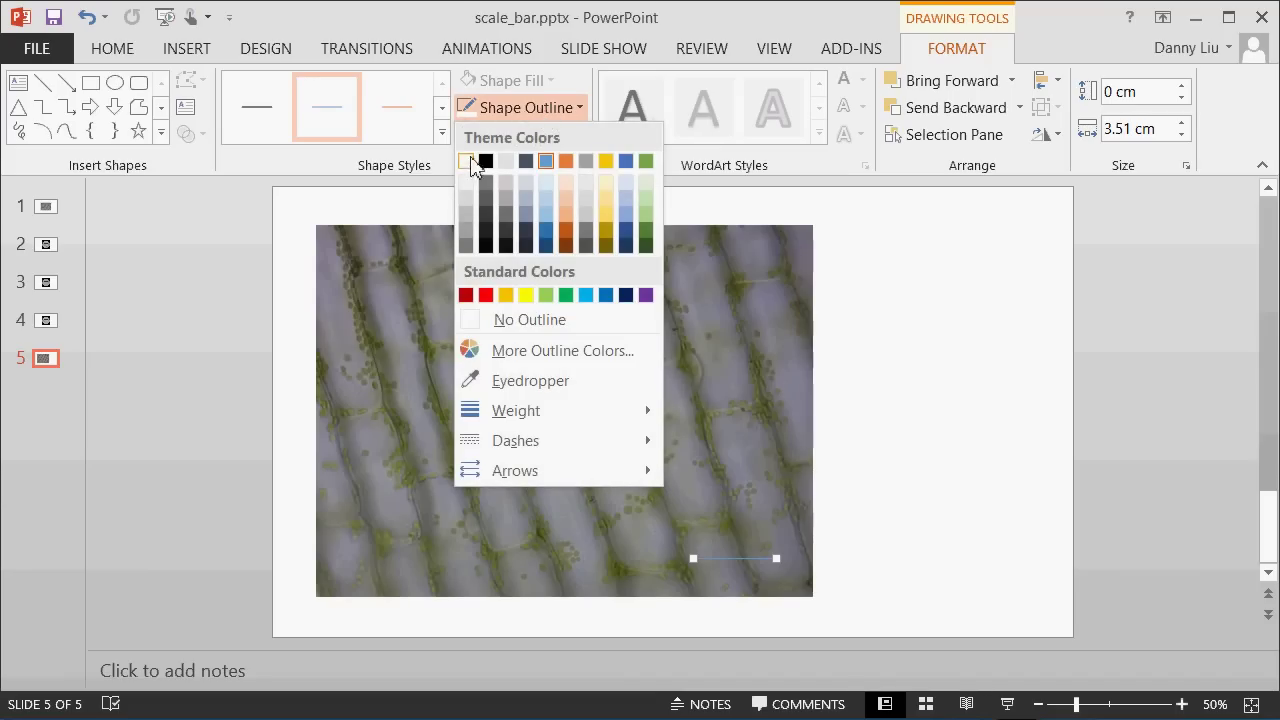
click(467, 162)
click(529, 110)
mouse_move(577, 410)
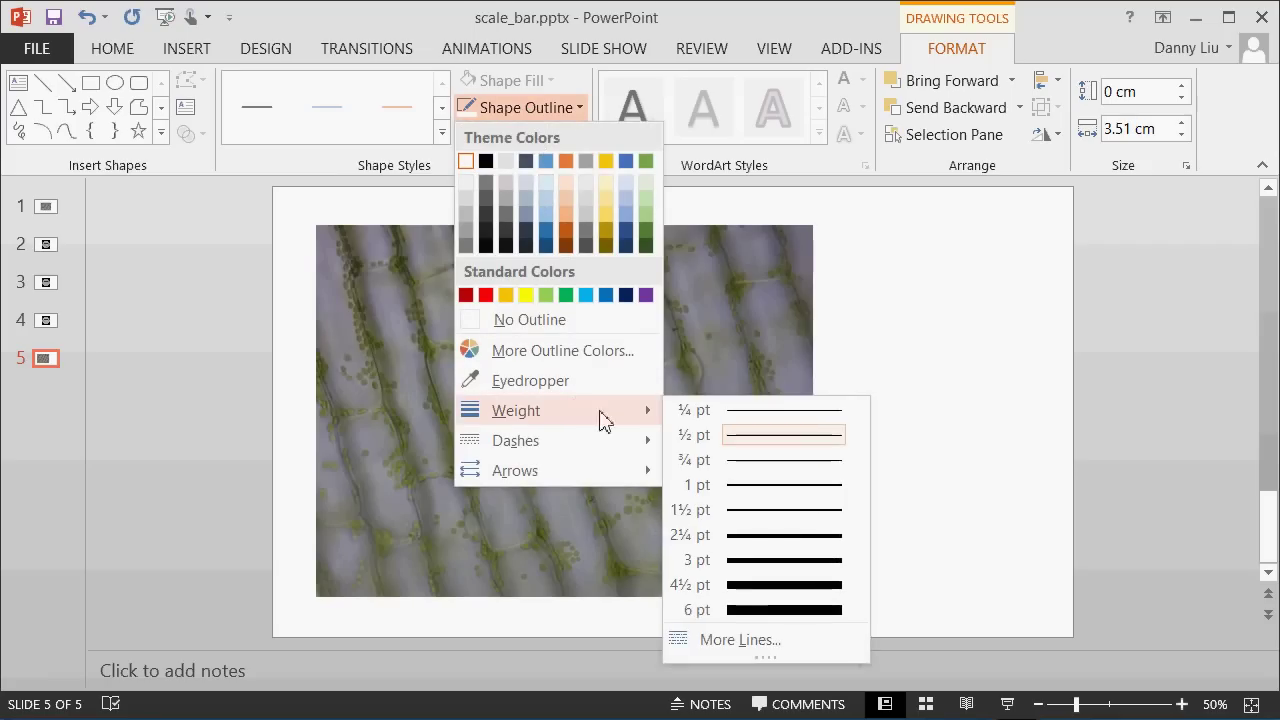
click(764, 608)
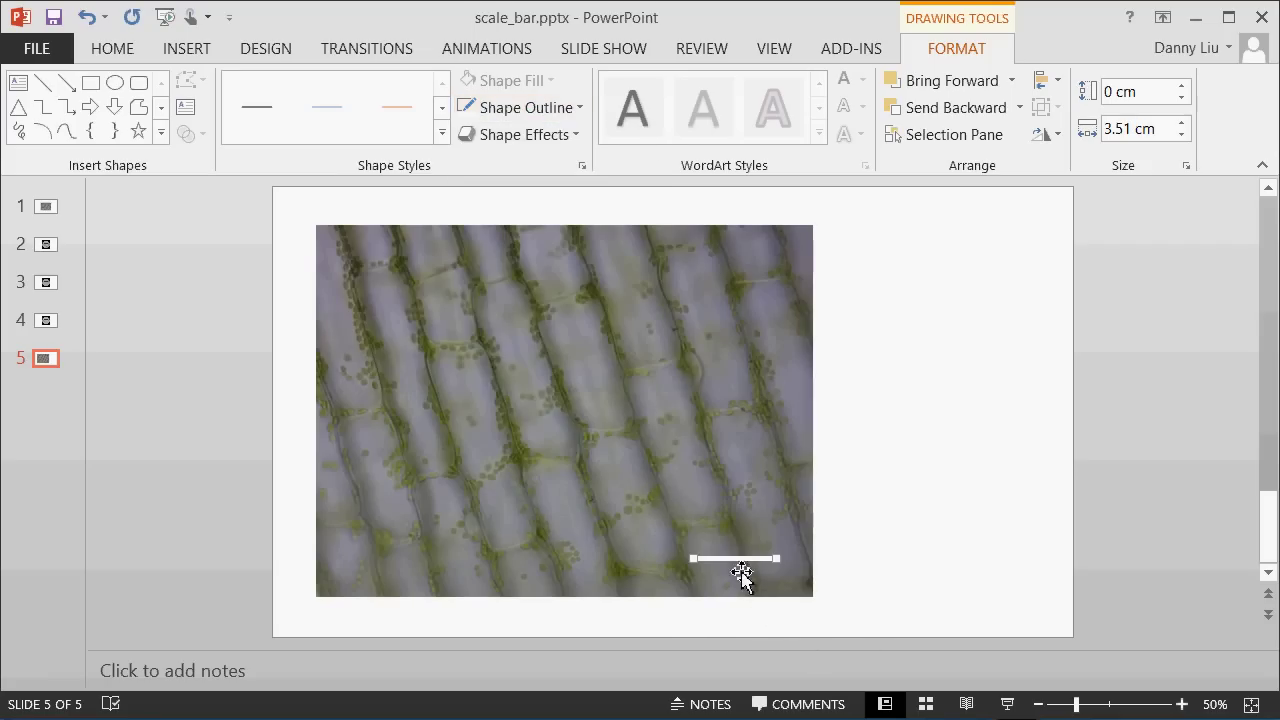
drag(736, 563, 737, 569)
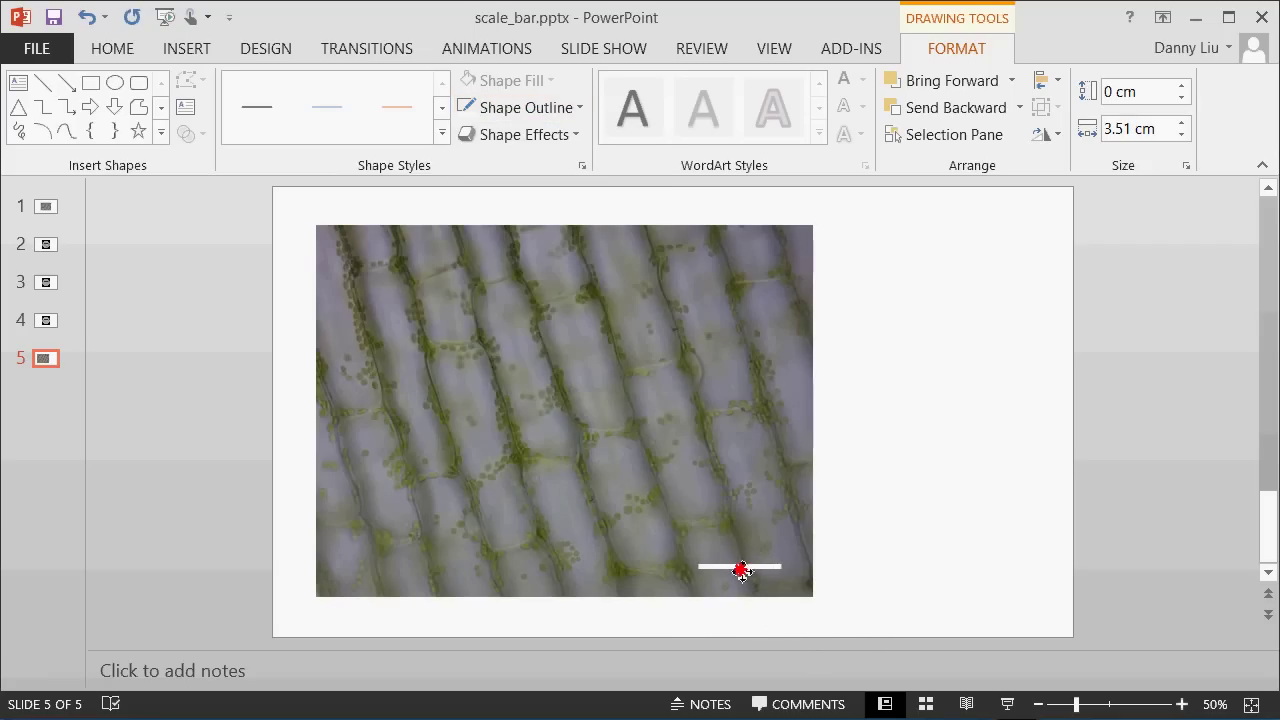
click(973, 555)
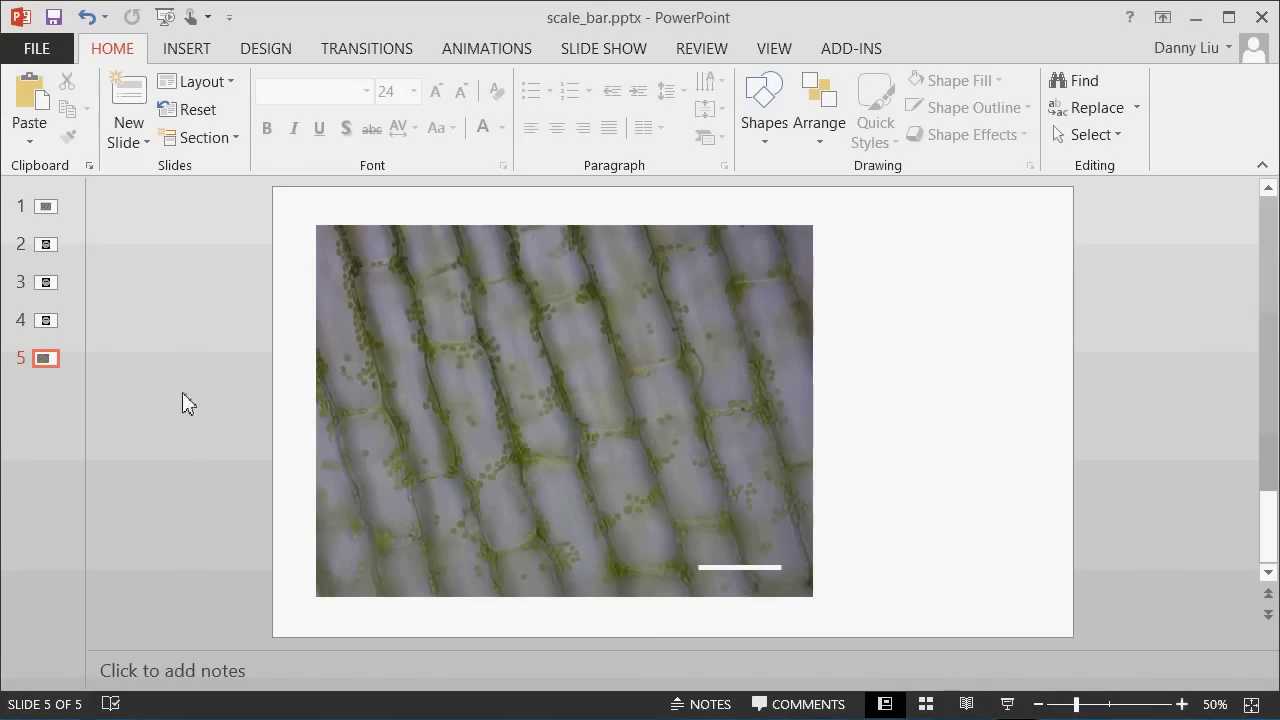
Add a text box reading '50 um' and move it above the scale bar
click(196, 55)
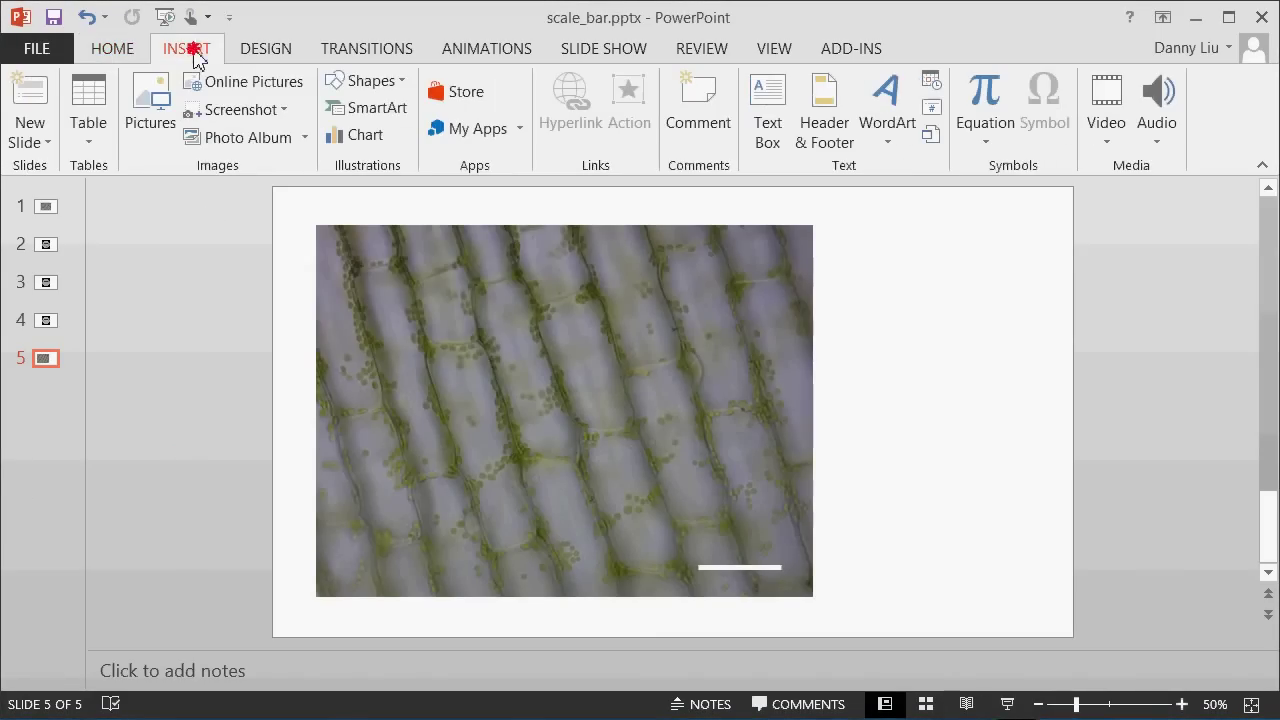
click(770, 97)
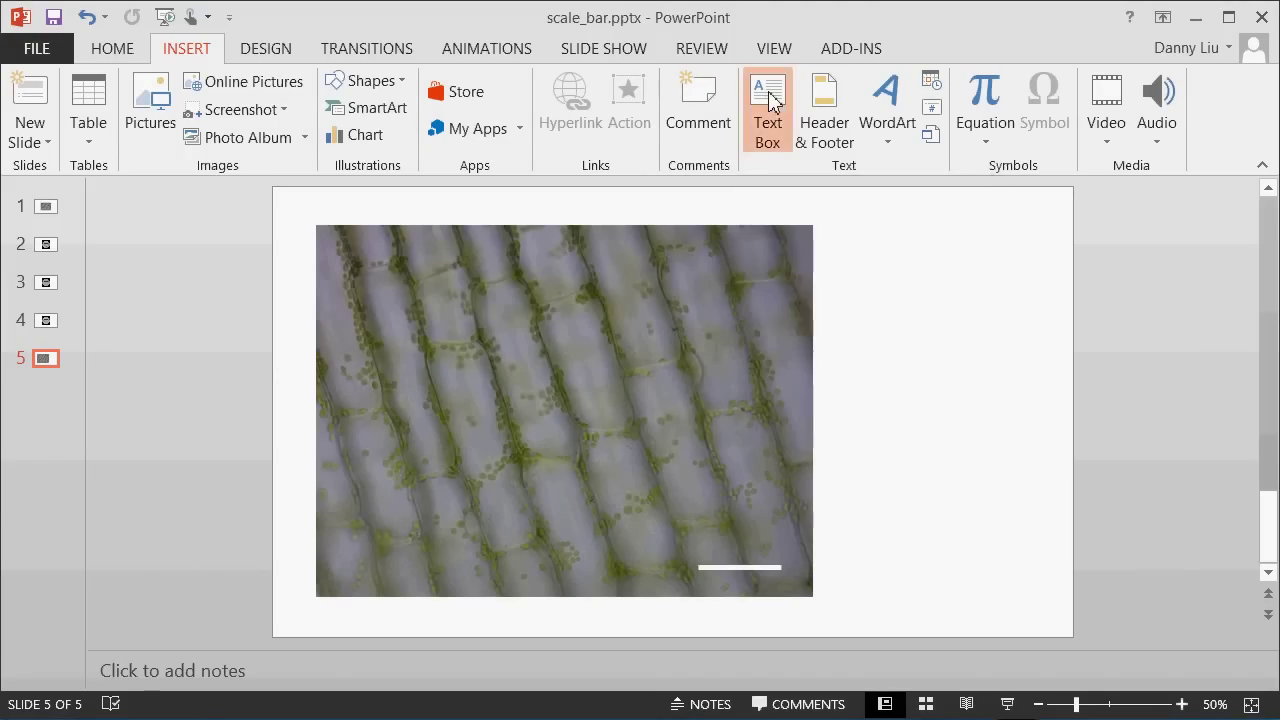
click(898, 481)
text(50 um)
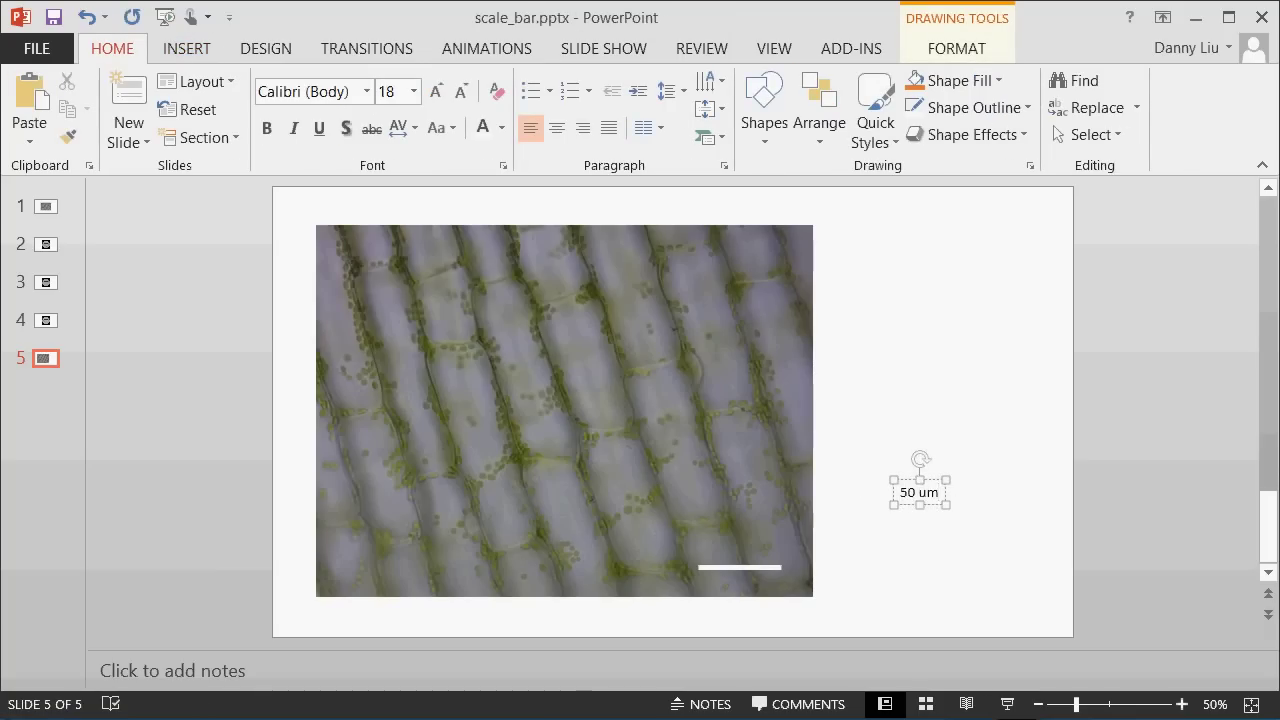
click(958, 505)
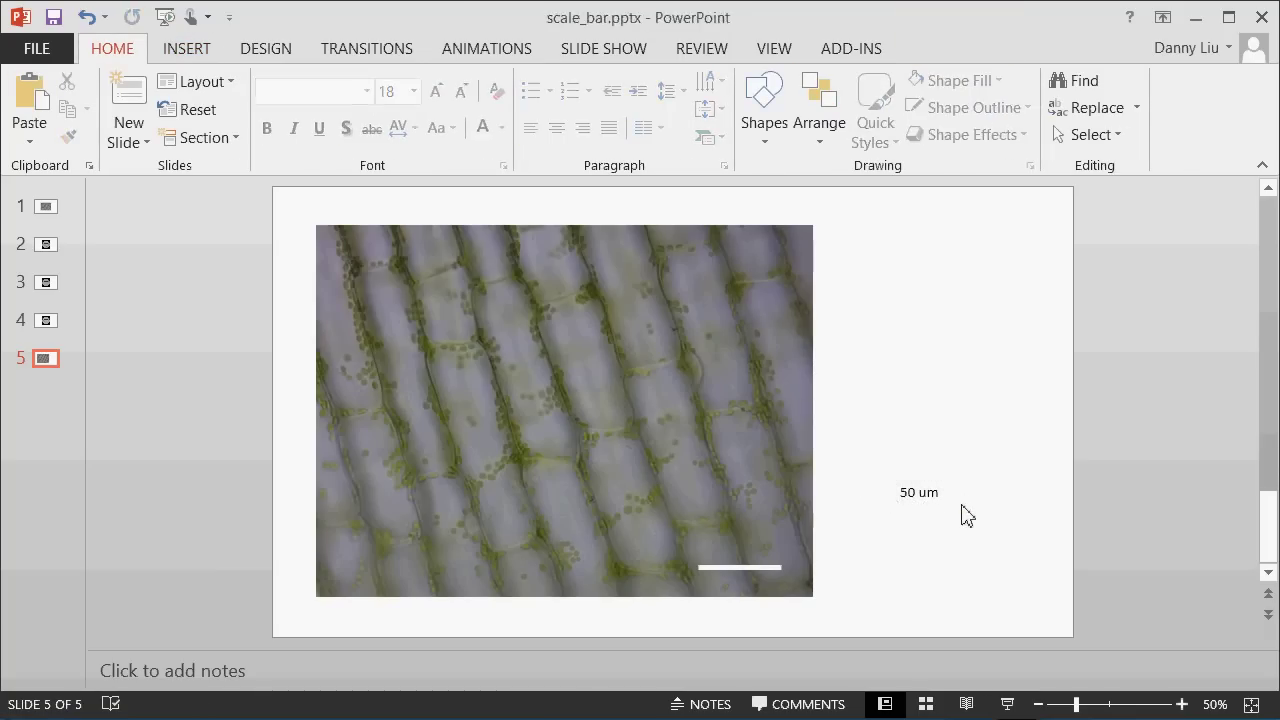
click(938, 487)
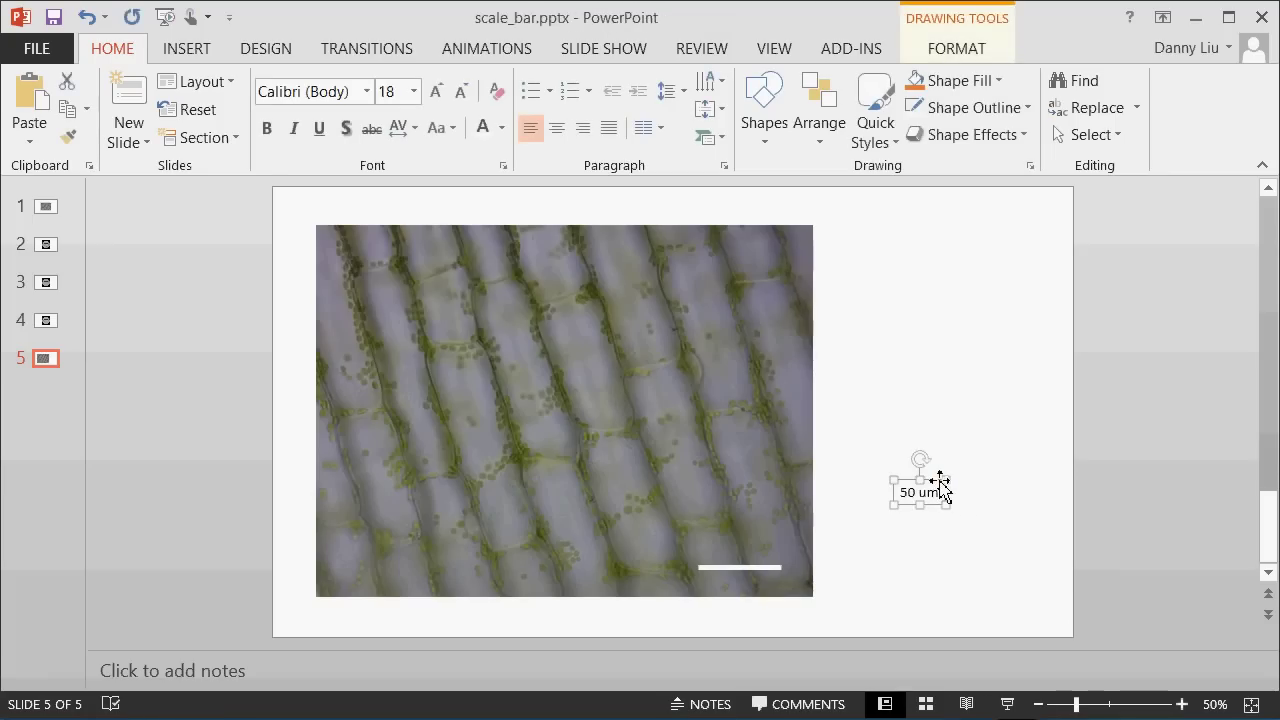
drag(929, 491, 750, 537)
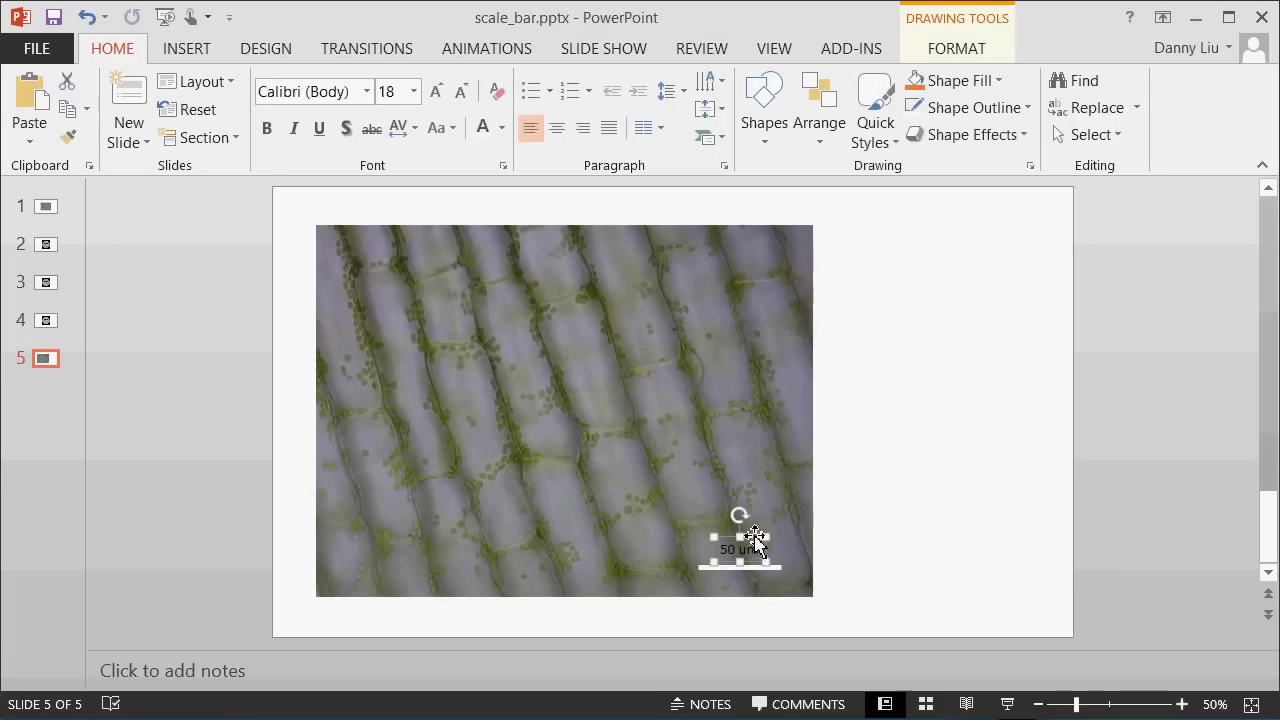
Make the '50 um' label white at 32 pt and recentre it above the bar
click(484, 128)
click(934, 494)
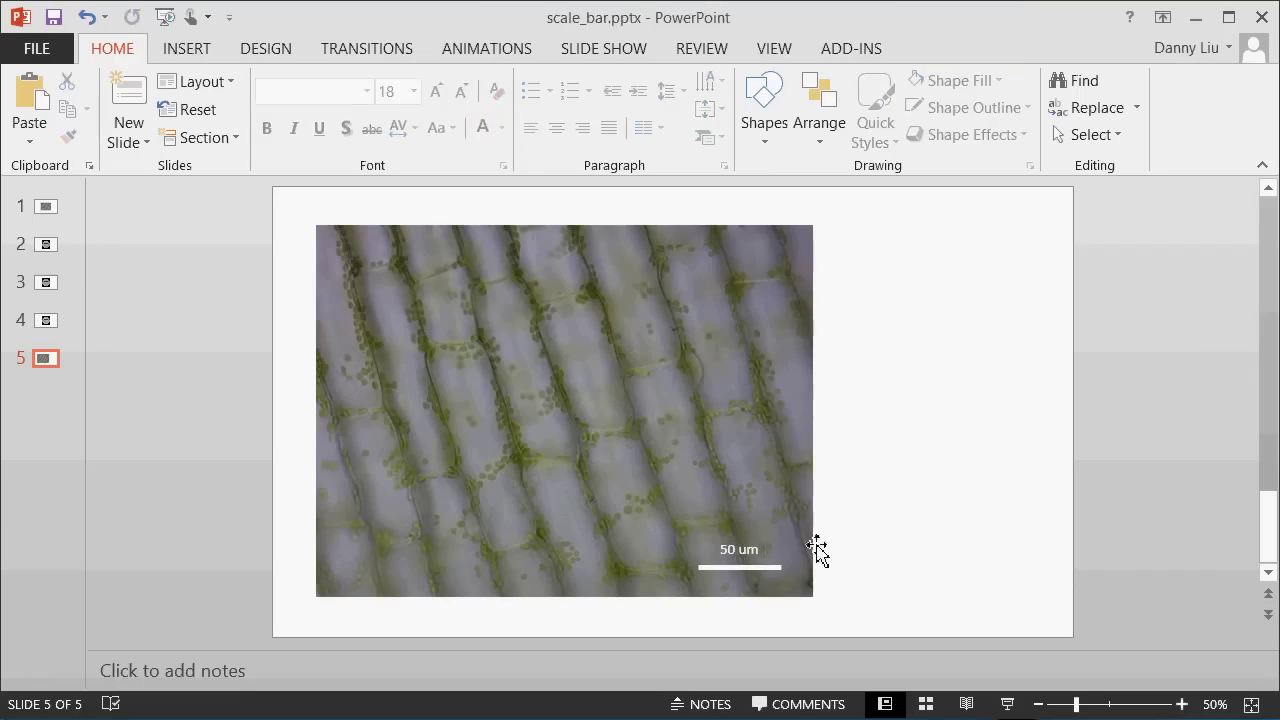
click(756, 545)
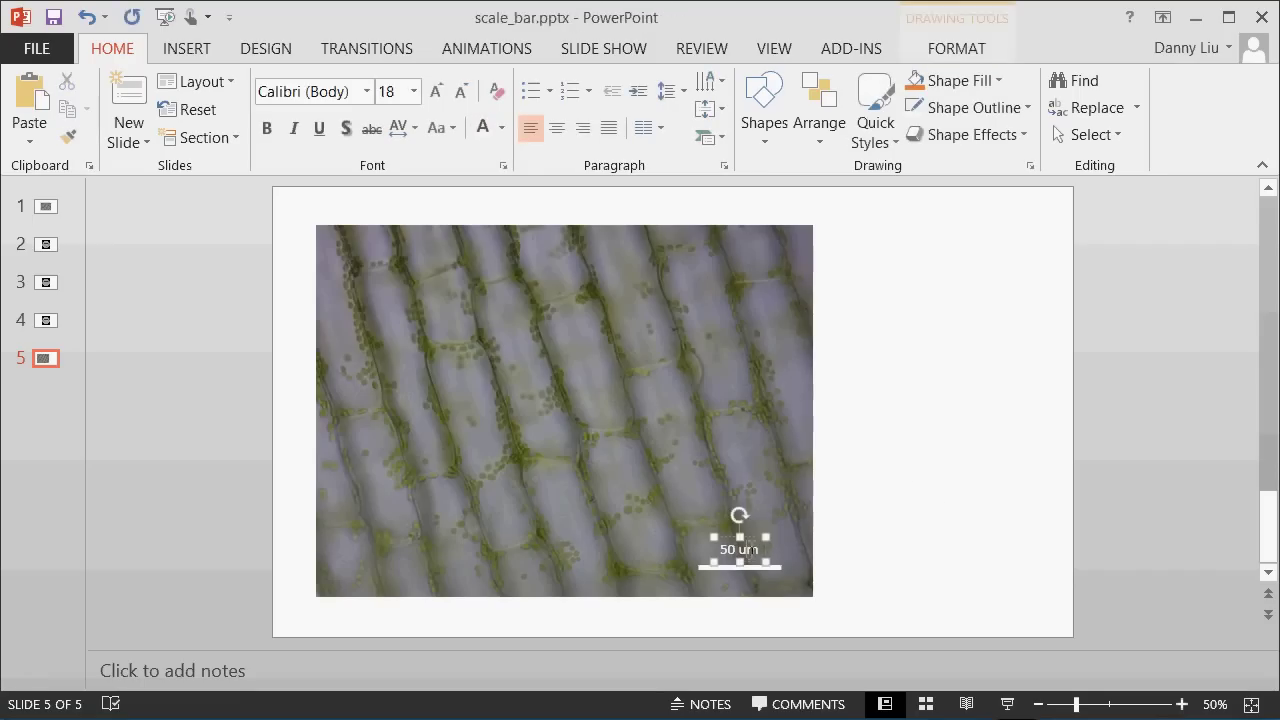
click(413, 91)
click(392, 407)
drag(778, 556, 763, 548)
click(963, 527)
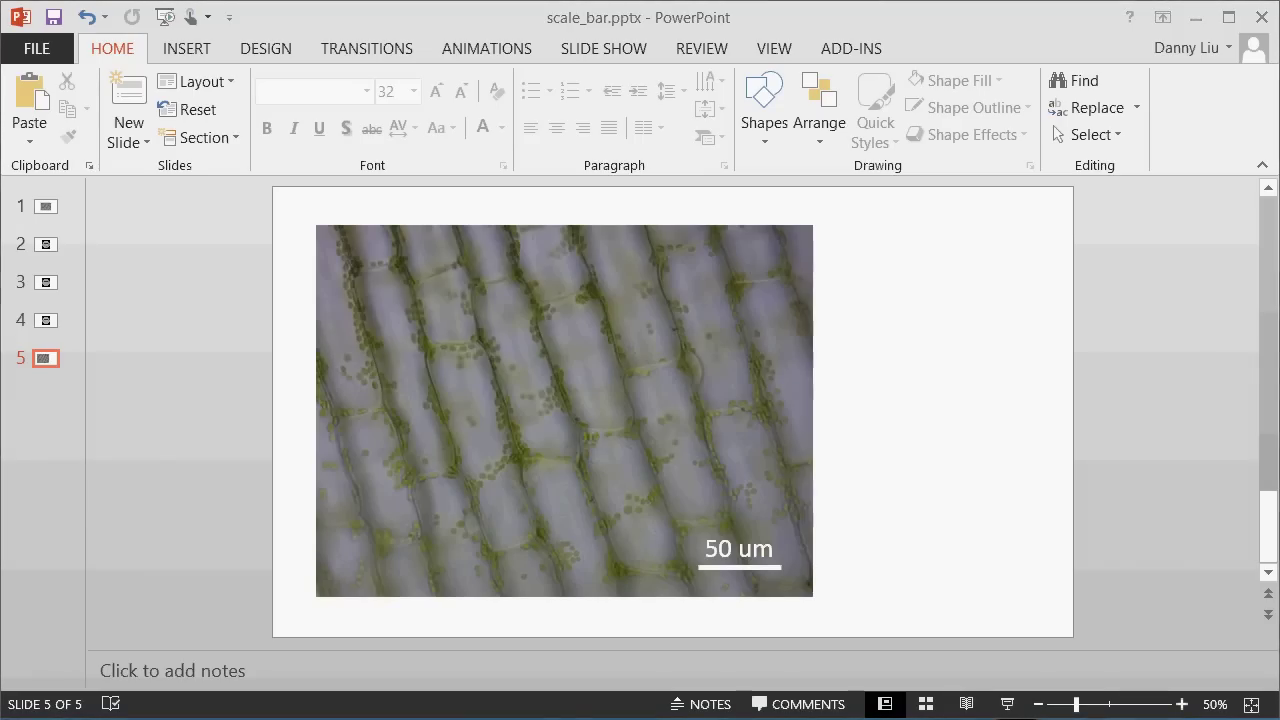
On slide 4, sketch an ink arrow and 300 µm note, then erase all ink
click(47, 325)
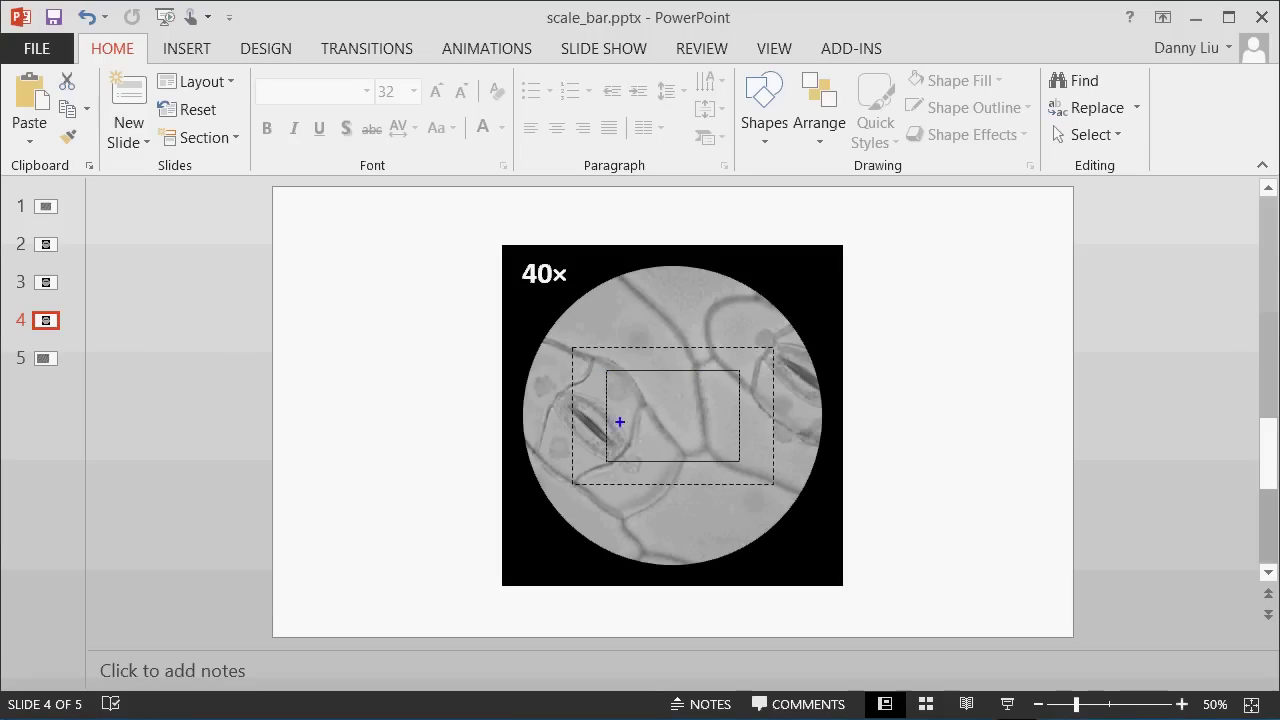
mouse_move(616, 424)
mouse_down()
mouse_move(612, 436)
mouse_move(728, 432)
mouse_up()
drag(645, 397, 676, 406)
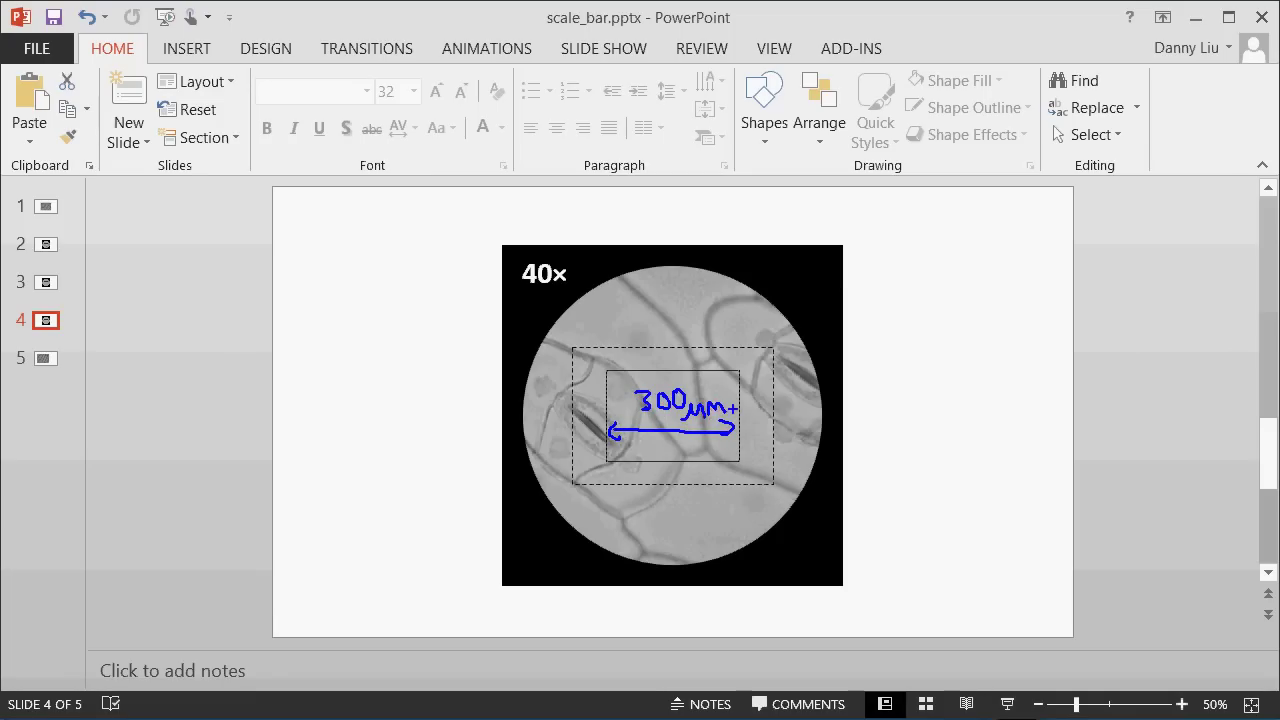
key(Escape)
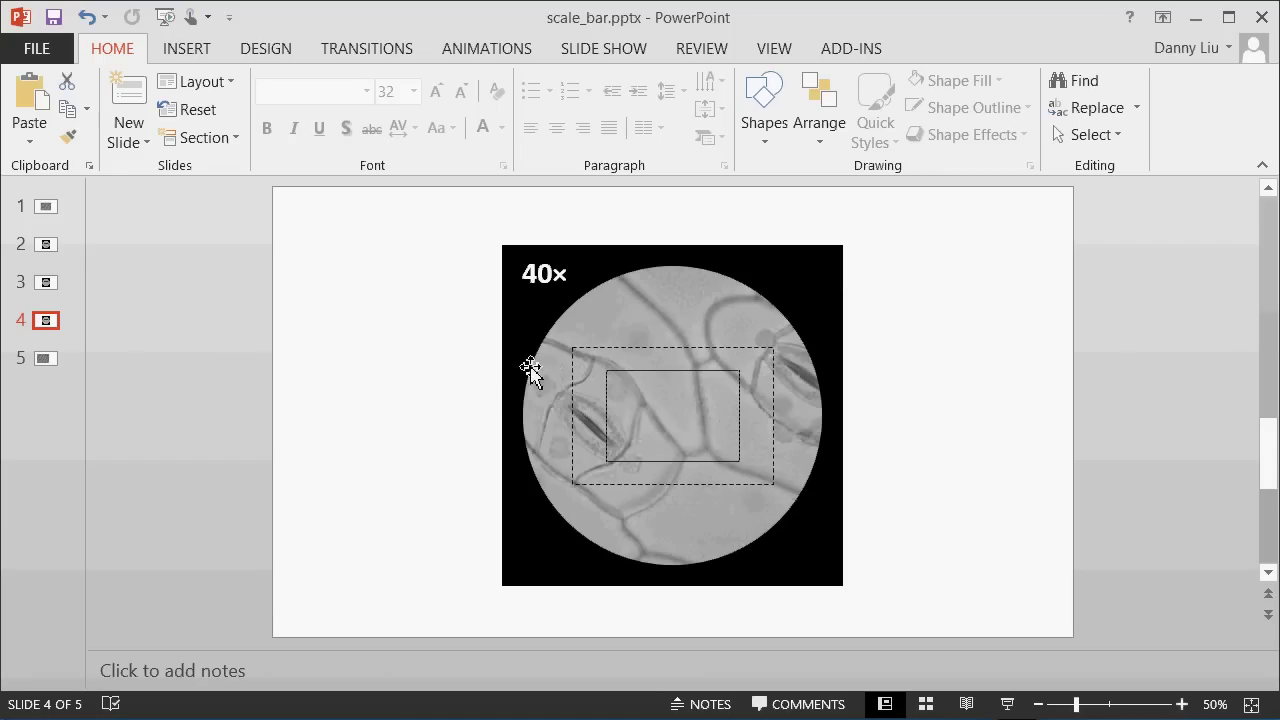
On slide 5, sketch ink arrows with 300 µm and 50 µm notes, then erase all ink
click(47, 360)
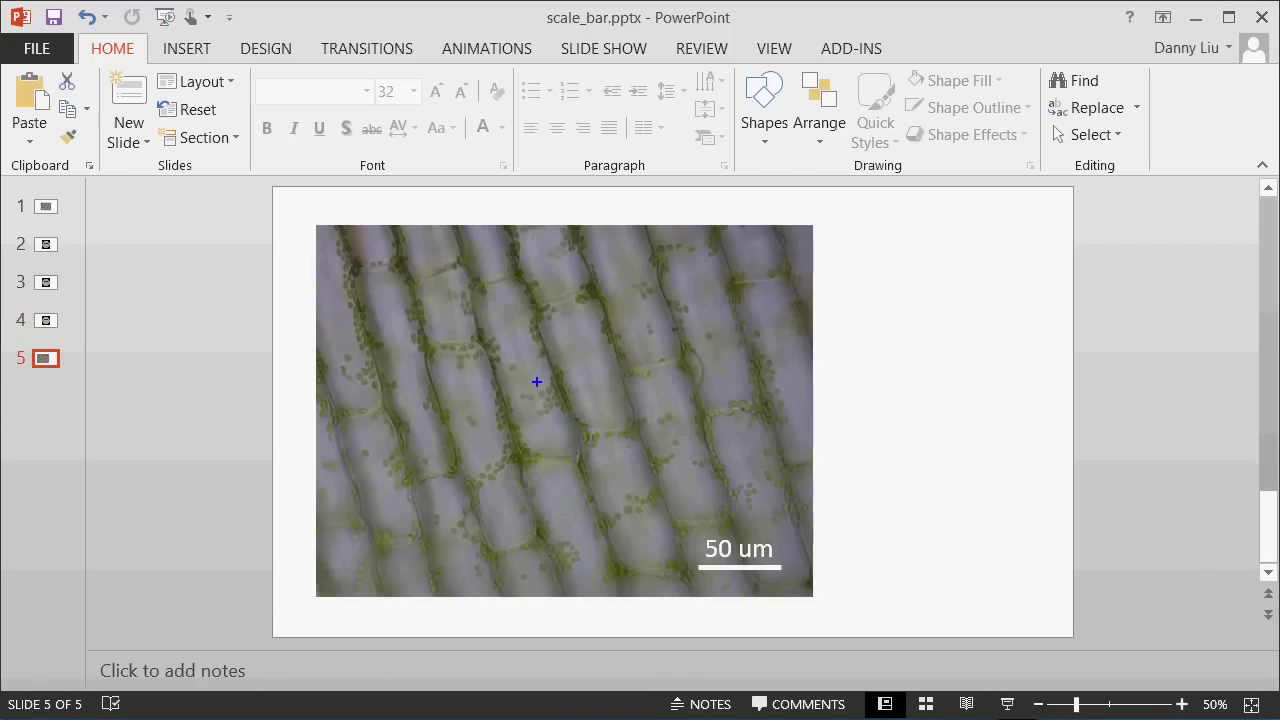
mouse_move(343, 364)
mouse_down()
mouse_move(347, 381)
mouse_move(754, 367)
mouse_move(766, 380)
mouse_up()
mouse_move(542, 317)
mouse_down()
mouse_move(609, 303)
mouse_move(681, 325)
mouse_up()
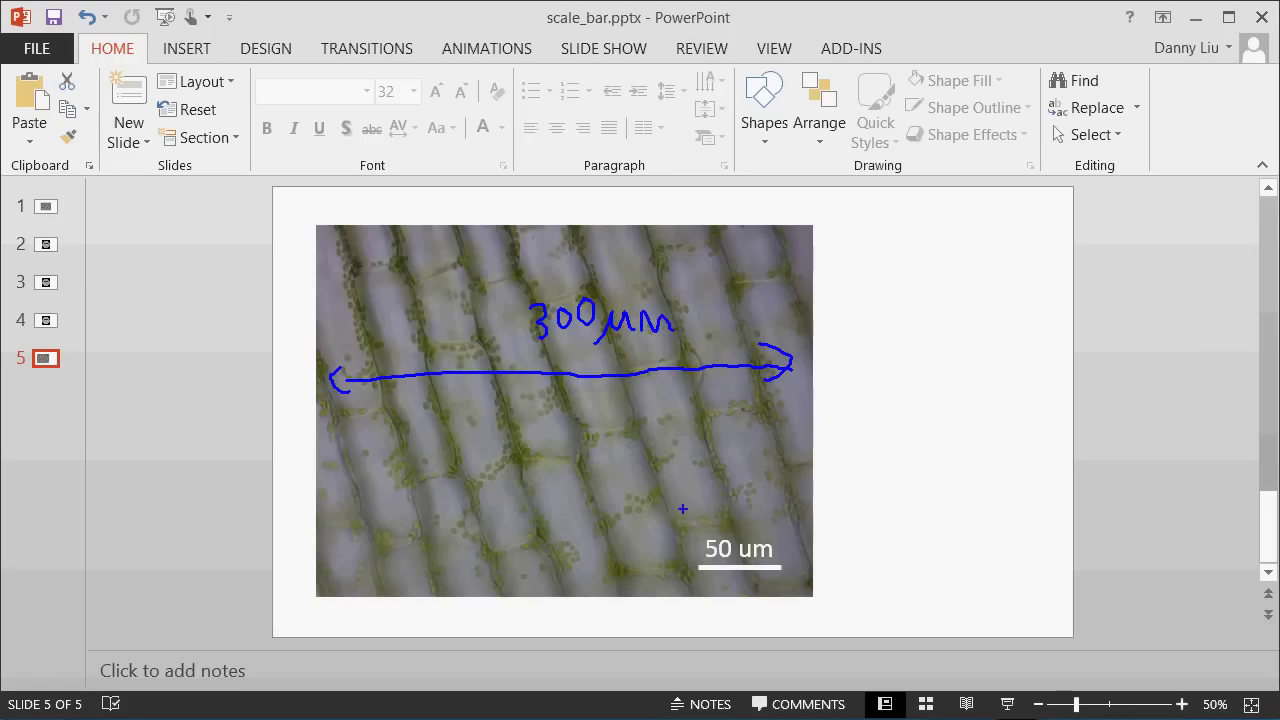
drag(700, 470, 775, 463)
mouse_move(709, 414)
mouse_down()
mouse_move(714, 438)
mouse_move(747, 424)
mouse_up()
mouse_move(741, 412)
mouse_down()
mouse_move(741, 432)
mouse_move(793, 420)
mouse_up()
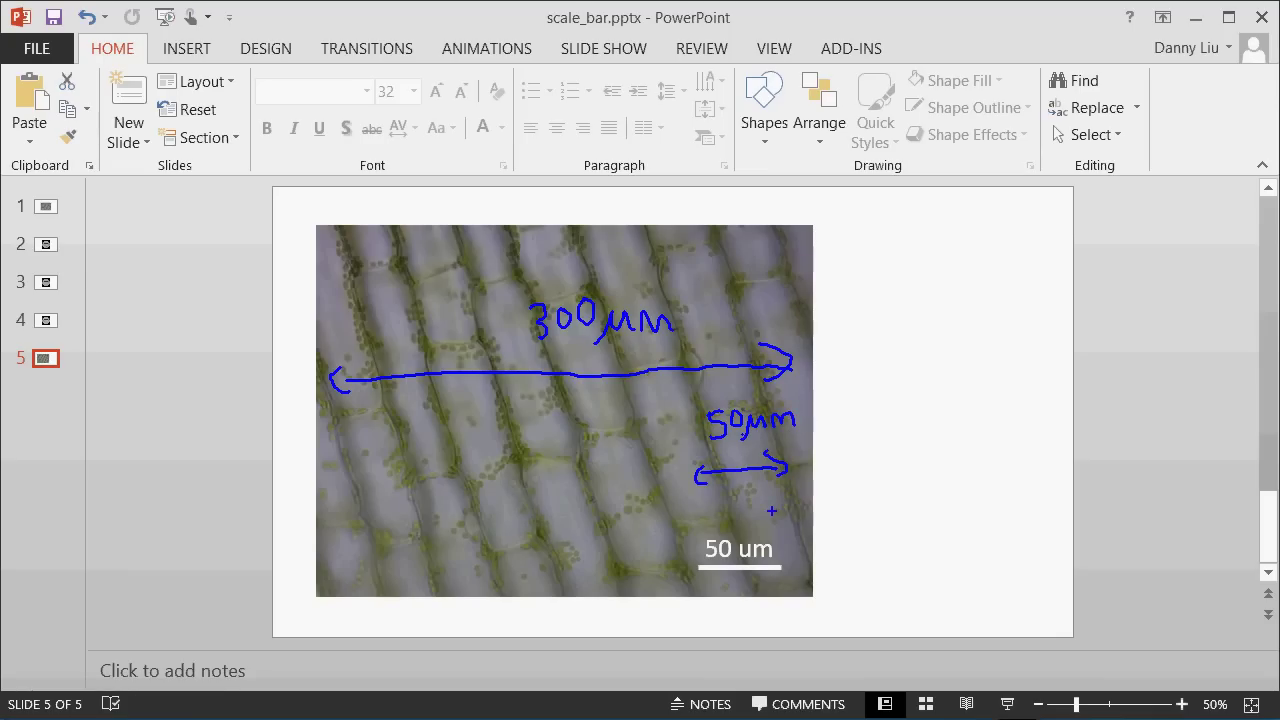
key(Escape)
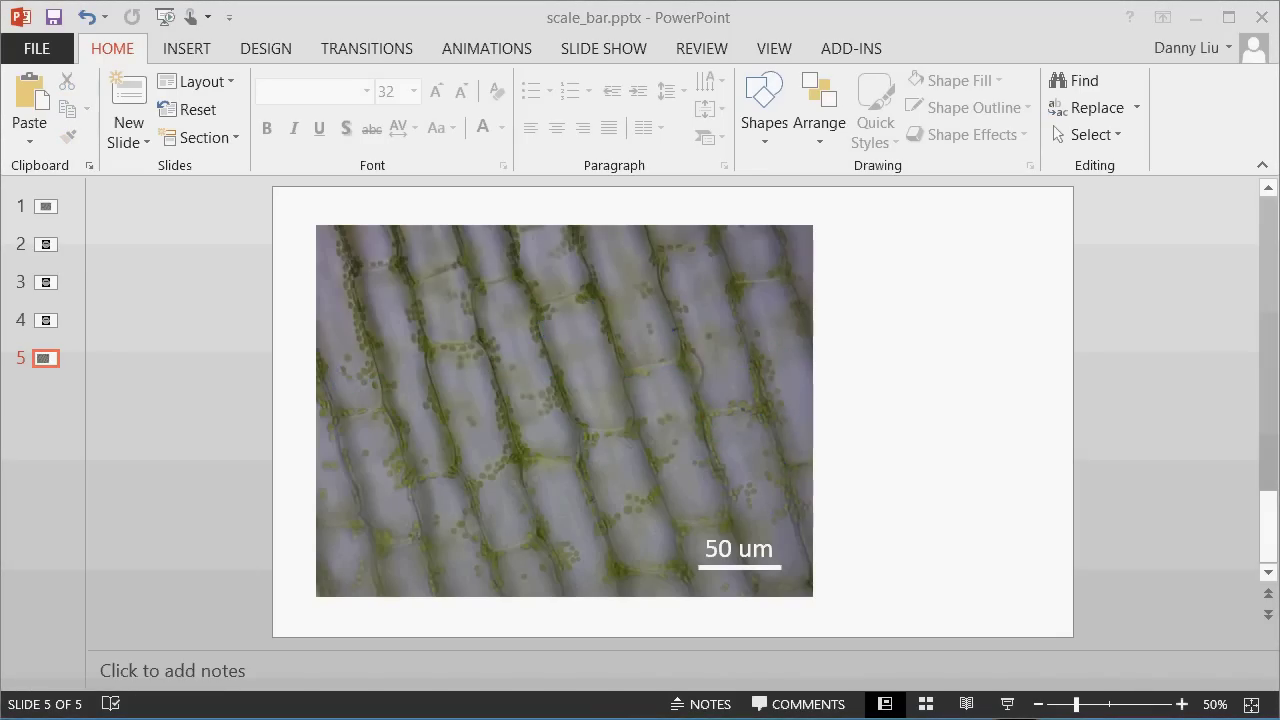
click(960, 417)
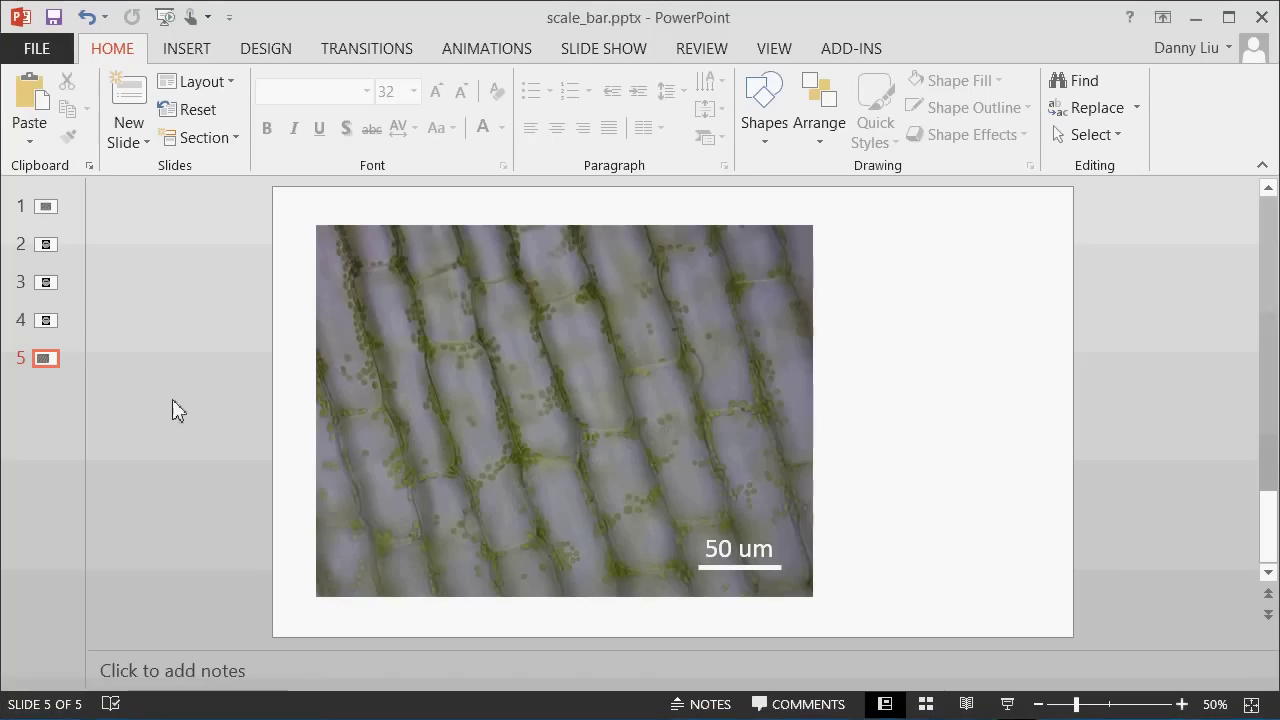
click(45, 244)
Move through slide 3 to slide 4 with the 40× micrograph
click(46, 282)
click(47, 320)
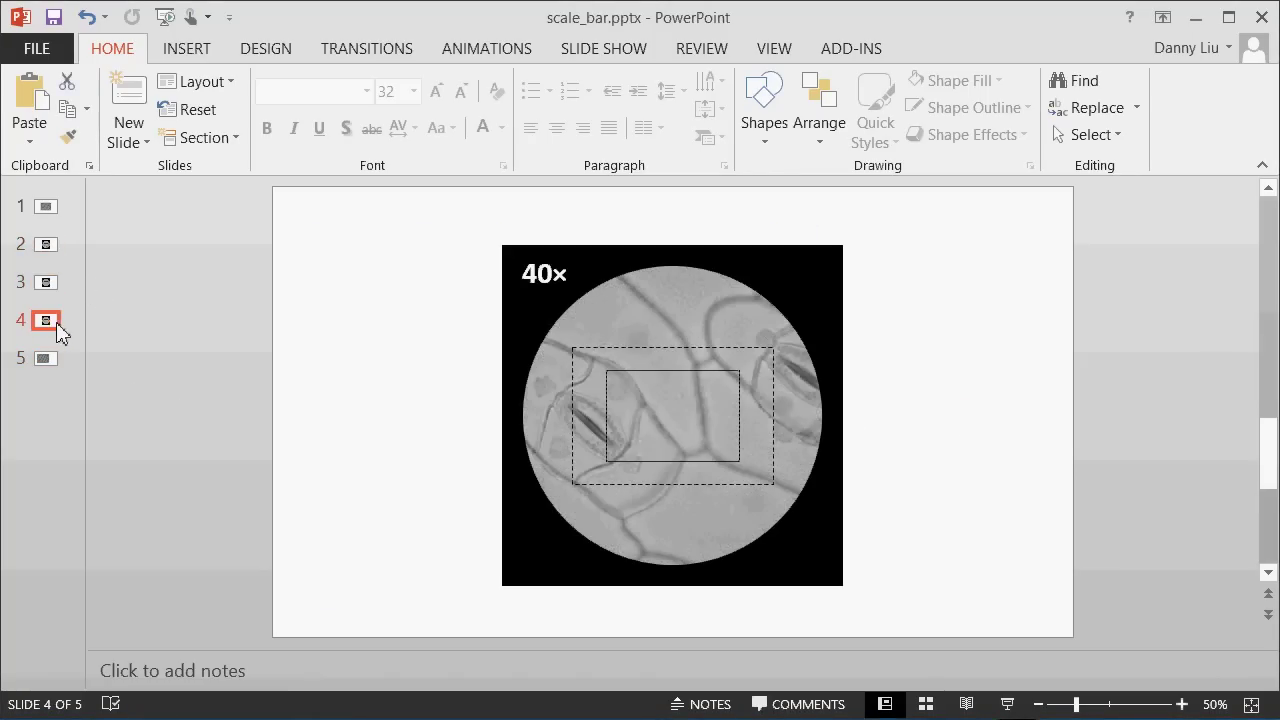